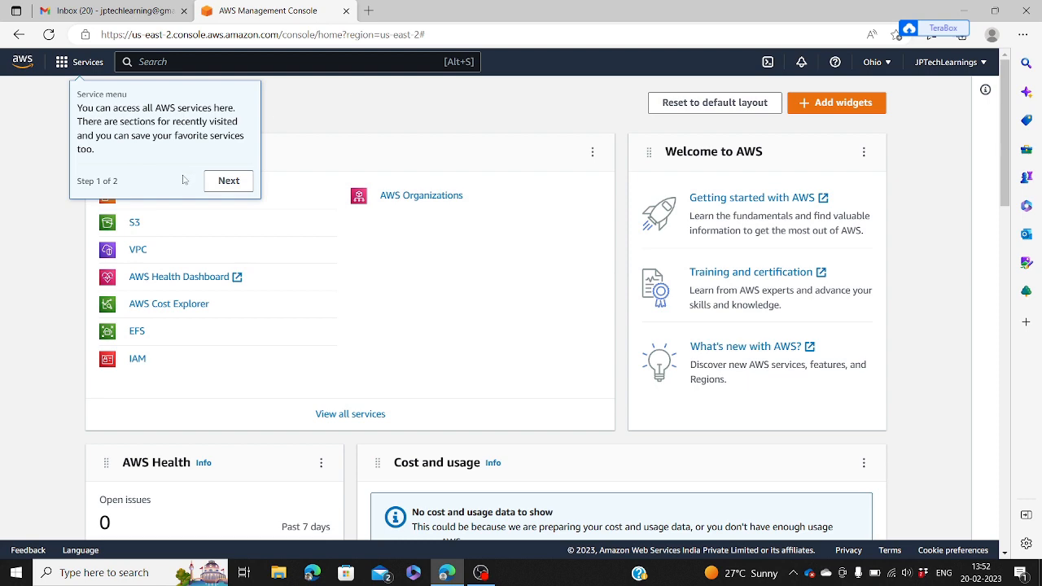
Step: Pick EC2 from the Recently visited list in the Services menu
{"action": "left_click", "coordinate": [62, 70]}
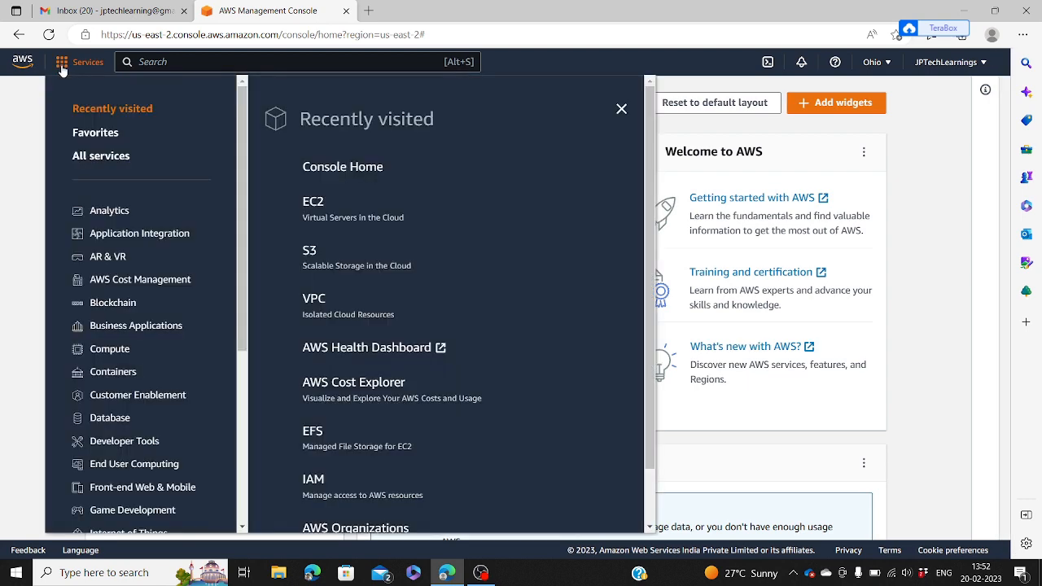
{"action": "left_click", "coordinate": [62, 70]}
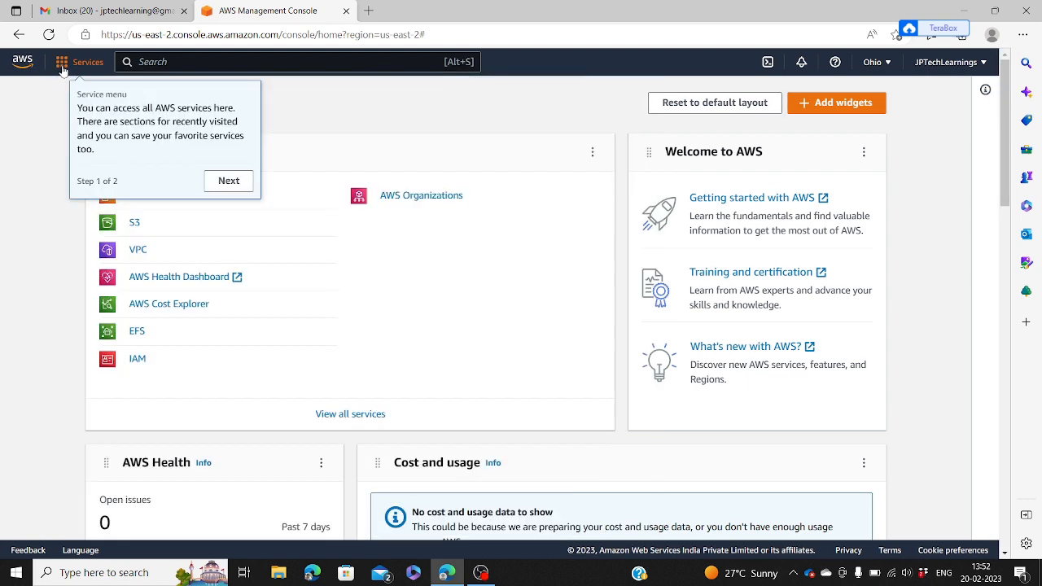
{"action": "left_click", "coordinate": [62, 70]}
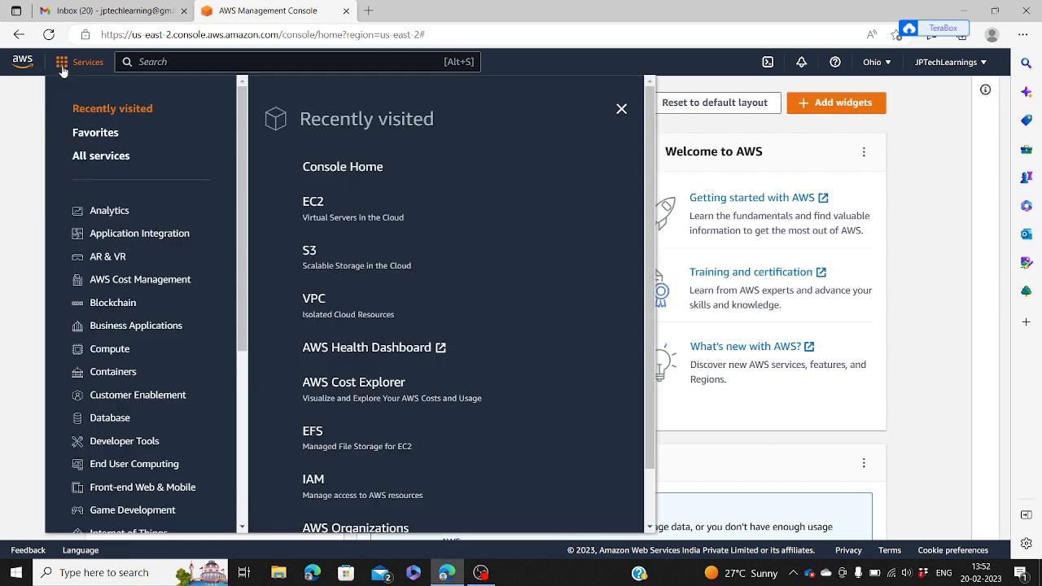
{"action": "left_click", "coordinate": [320, 206]}
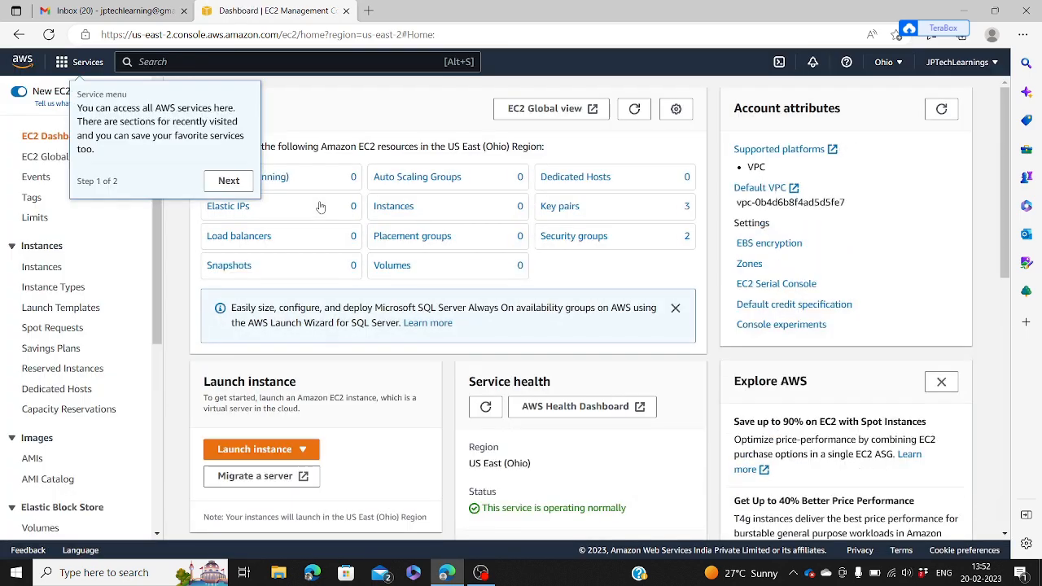
Step: Dismiss the console tour tips and start a new launch from Instances (running)
{"action": "left_click", "coordinate": [228, 182]}
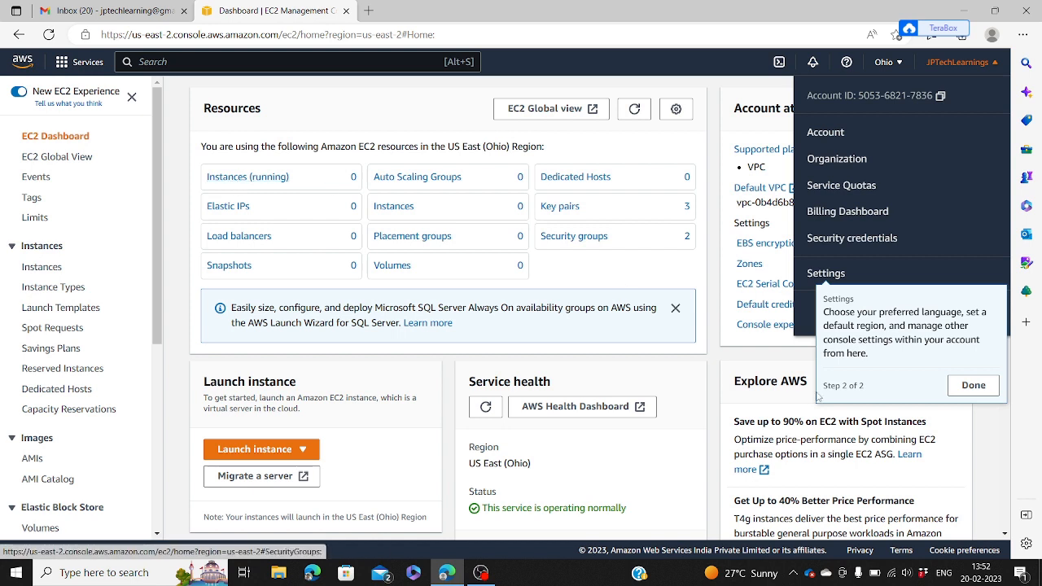
{"action": "left_click", "coordinate": [969, 387]}
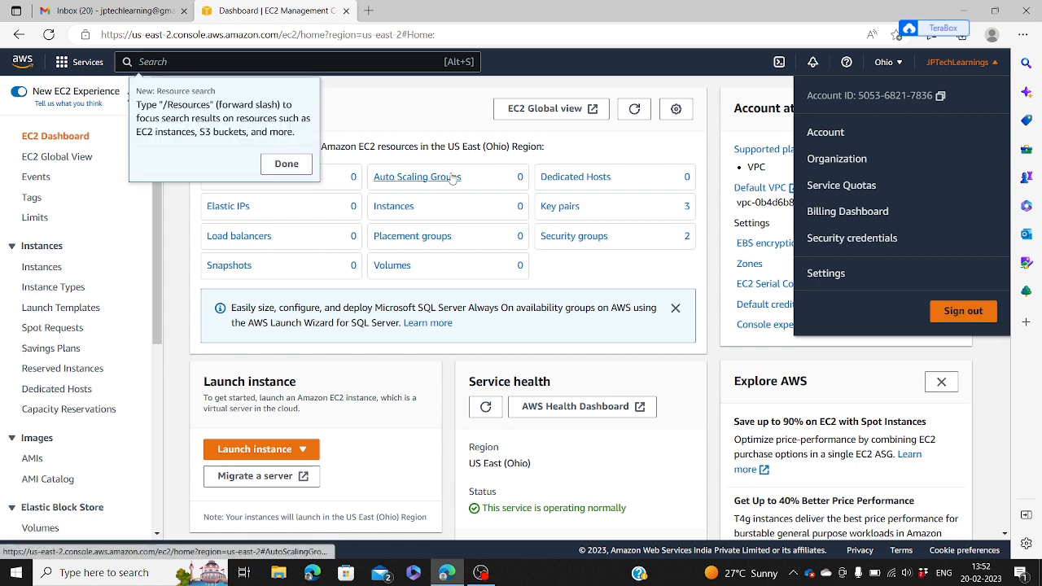
{"action": "left_click", "coordinate": [270, 167]}
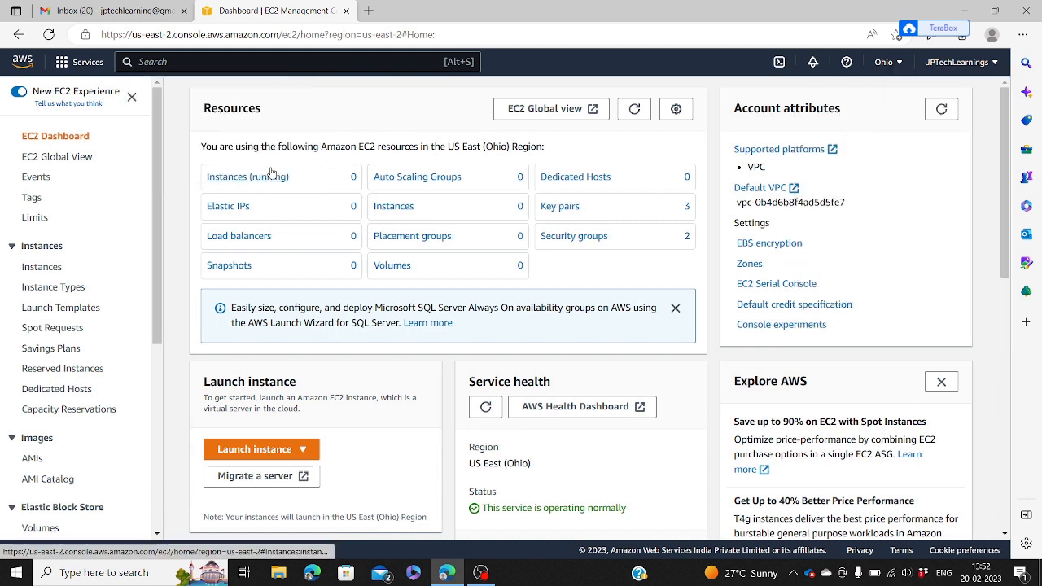
{"action": "left_click", "coordinate": [265, 178]}
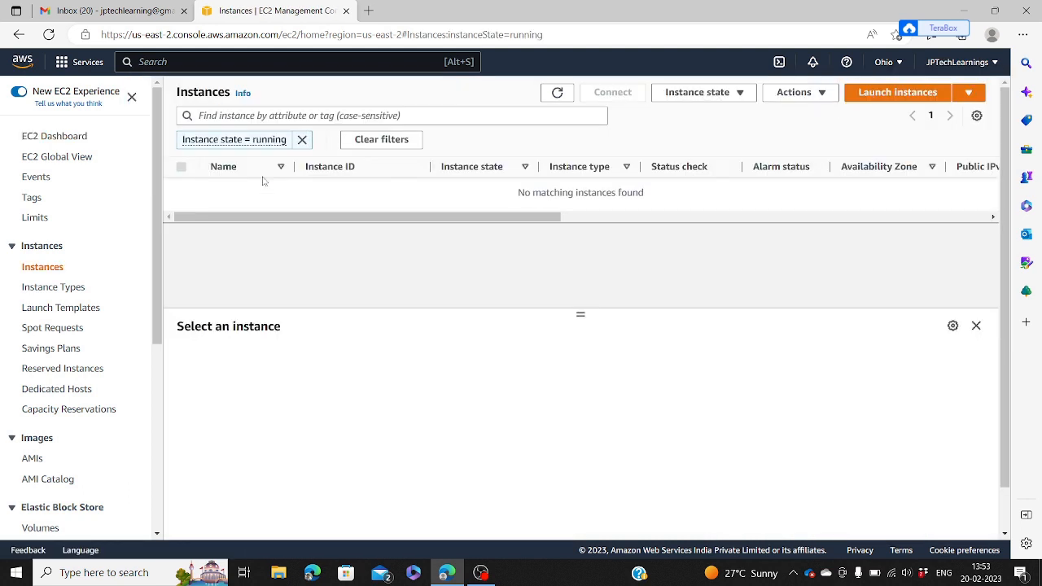
{"action": "left_click", "coordinate": [893, 96]}
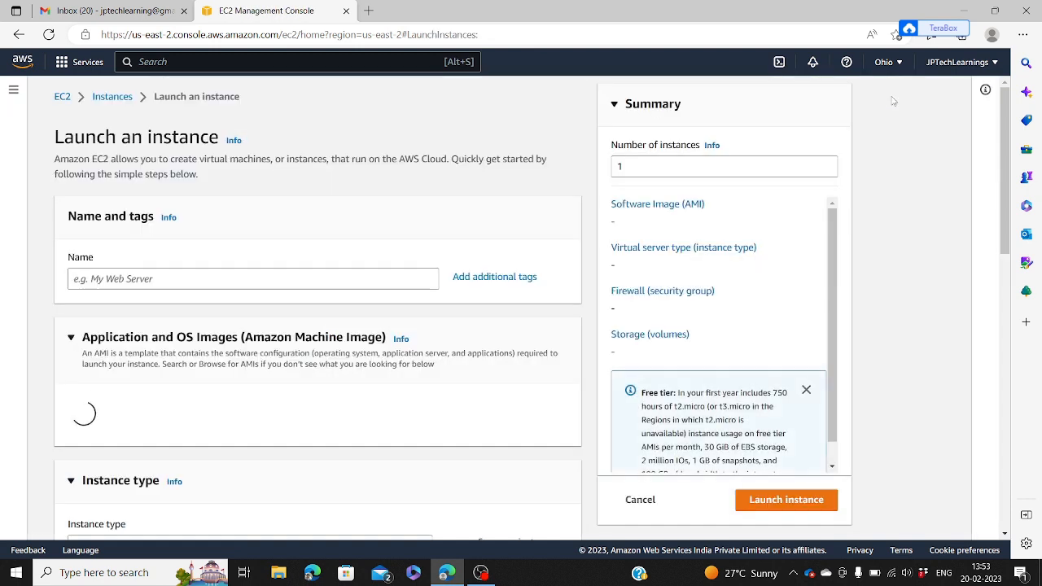
Step: Name the new instance 'VM'
{"action": "left_click", "coordinate": [294, 282]}
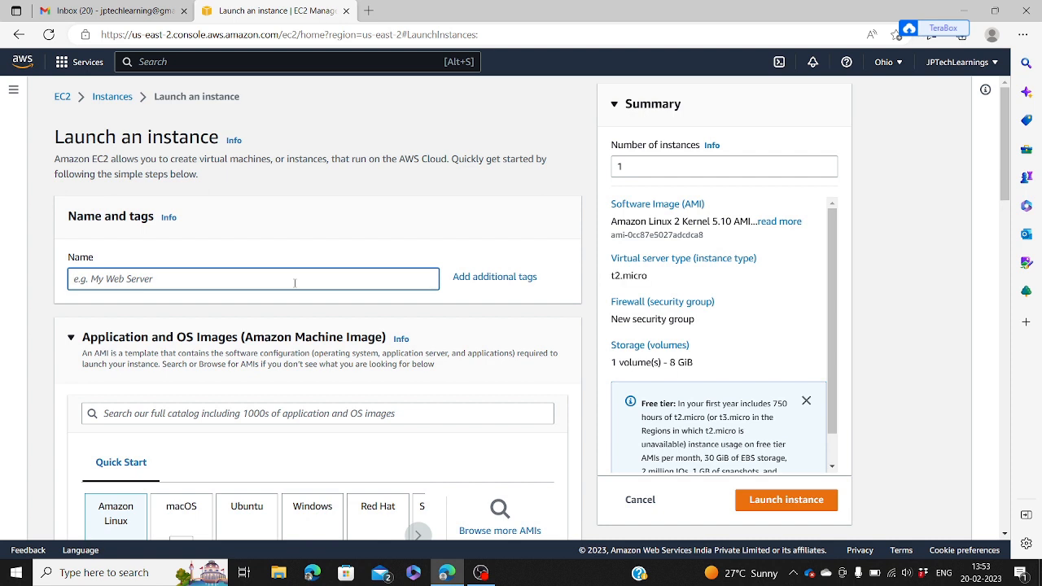
{"action": "type", "text": "VM"}
{"action": "left_click", "coordinate": [39, 381]}
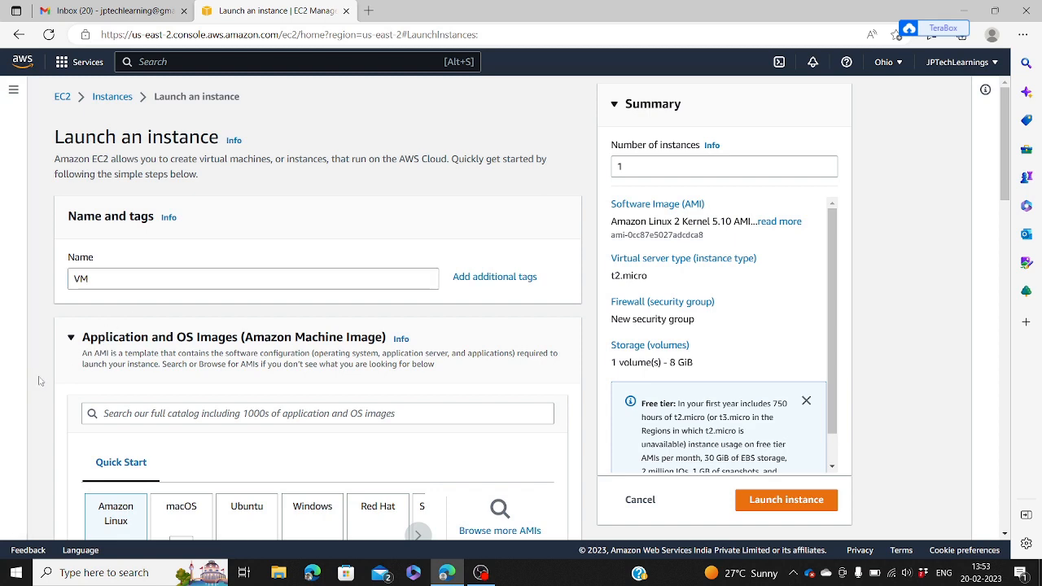
Step: Choose the Microsoft Windows Server 2022 Base image from the Quick Start Windows tile
{"action": "scroll", "coordinate": [39, 381], "scroll_direction": "down", "scroll_amount": 2}
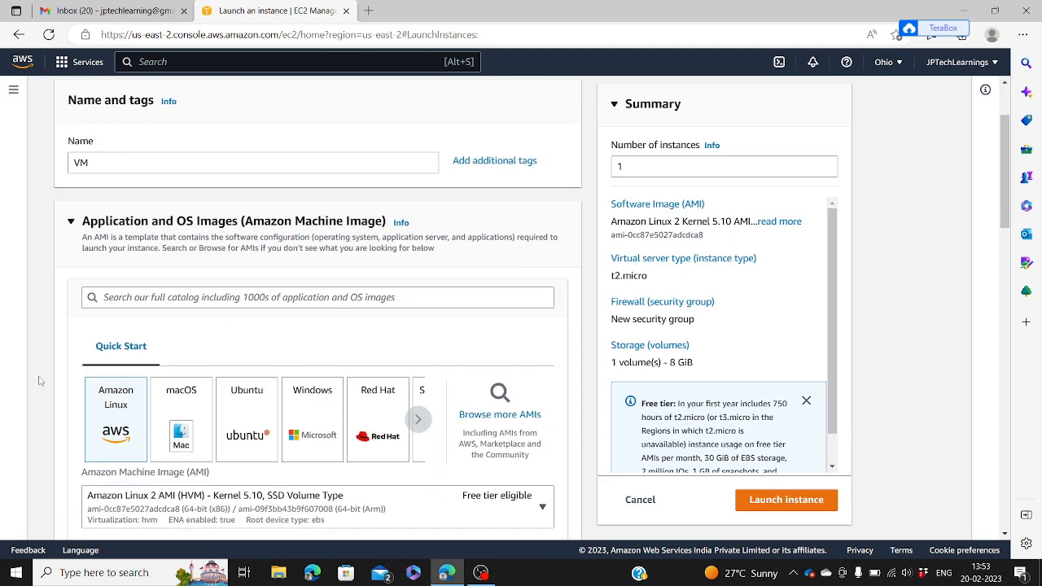
{"action": "scroll", "coordinate": [39, 381], "scroll_direction": "down", "scroll_amount": 1}
{"action": "scroll", "coordinate": [39, 381], "scroll_direction": "down", "scroll_amount": 1}
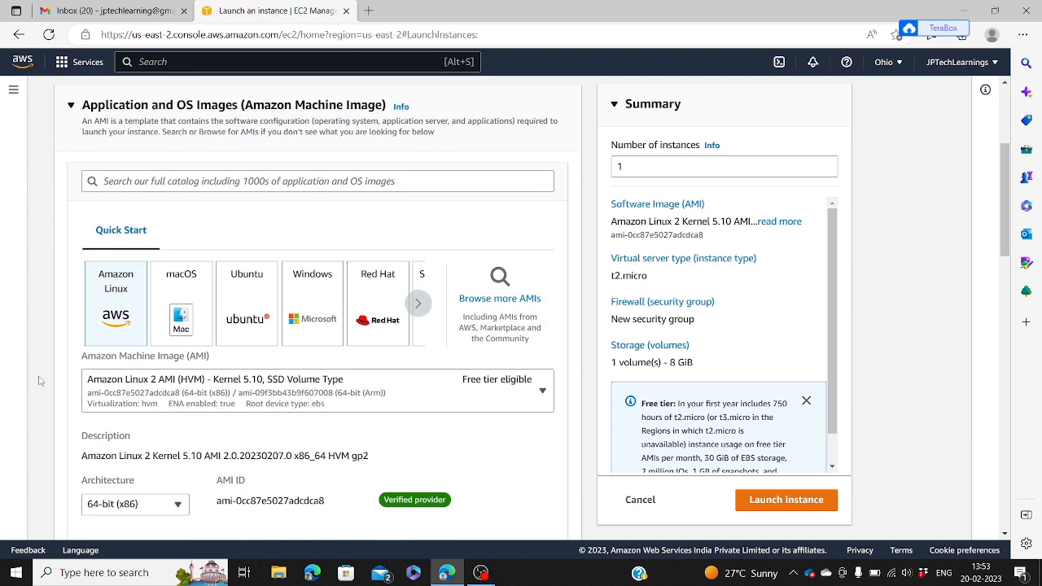
{"action": "left_click", "coordinate": [303, 331]}
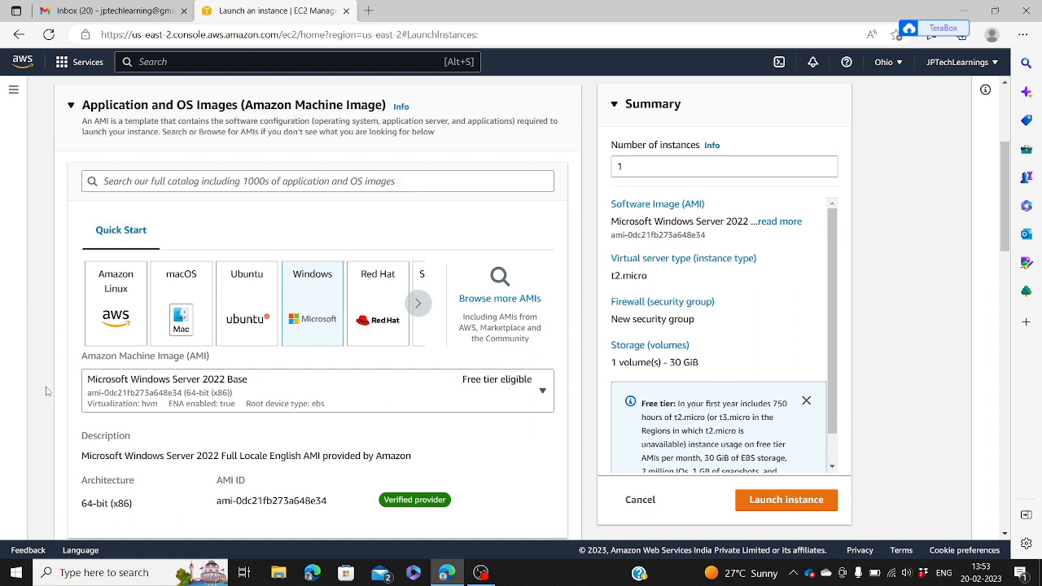
{"action": "scroll", "coordinate": [46, 391], "scroll_direction": "down", "scroll_amount": 3}
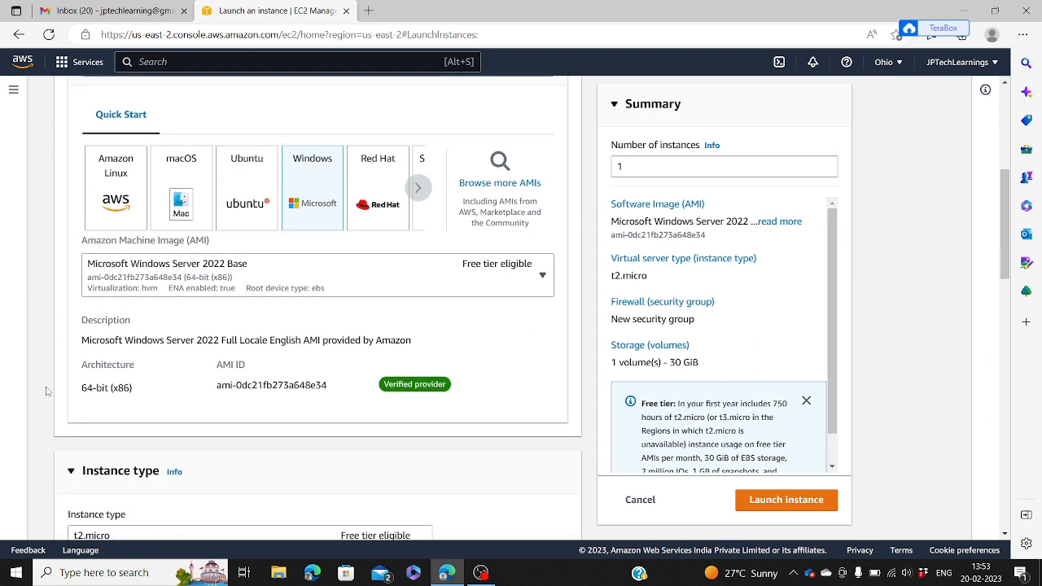
{"action": "scroll", "coordinate": [47, 392], "scroll_direction": "down", "scroll_amount": 1}
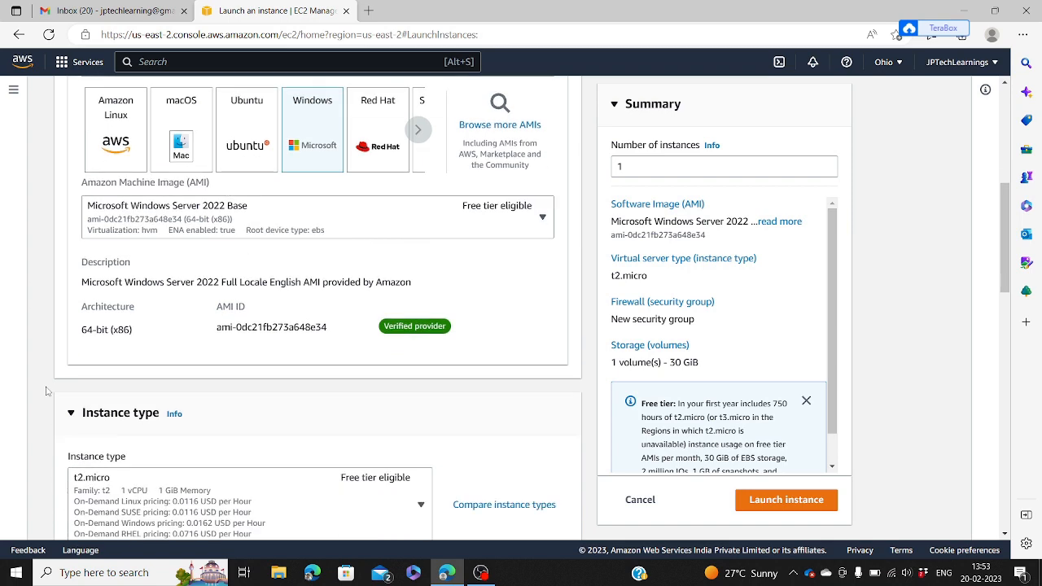
{"action": "scroll", "coordinate": [46, 391], "scroll_direction": "down", "scroll_amount": 2}
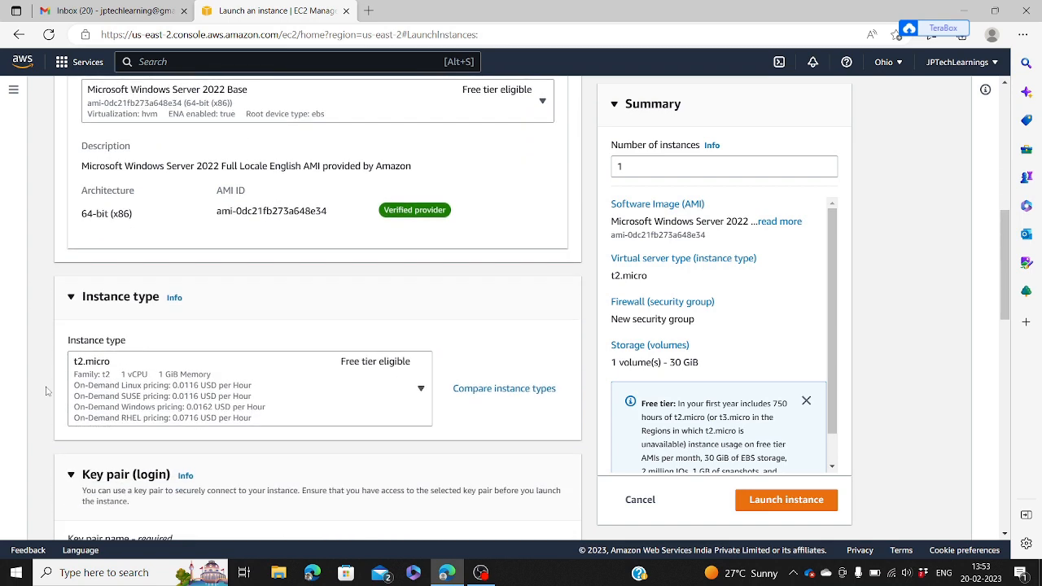
{"action": "scroll", "coordinate": [46, 391], "scroll_direction": "down", "scroll_amount": 5}
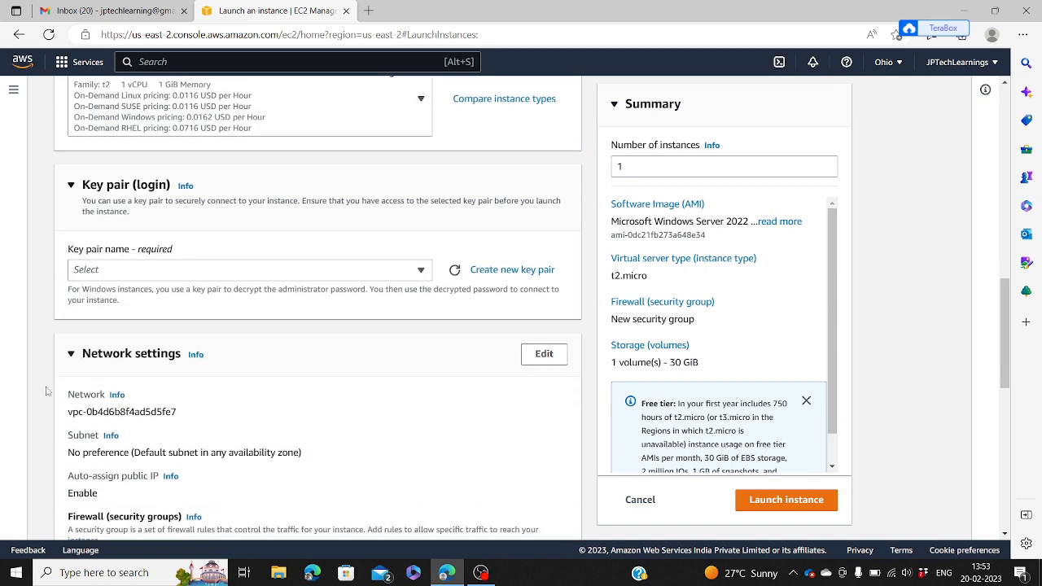
Step: Create key pair mykp200223 in .pem format and download its file
{"action": "left_click", "coordinate": [519, 274]}
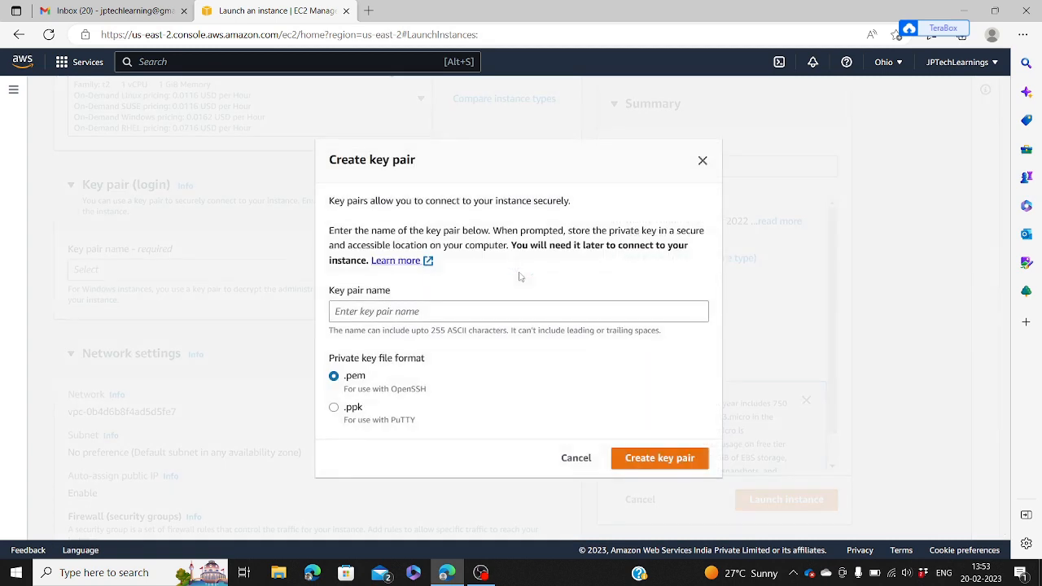
{"action": "left_click", "coordinate": [460, 311]}
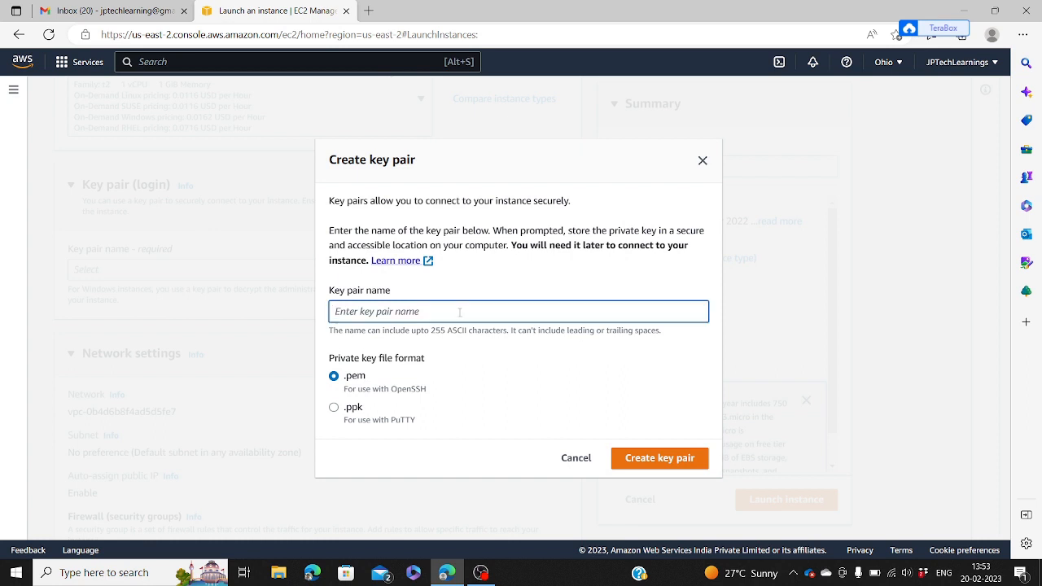
{"action": "type", "text": "mykp"}
{"action": "type", "text": "2002"}
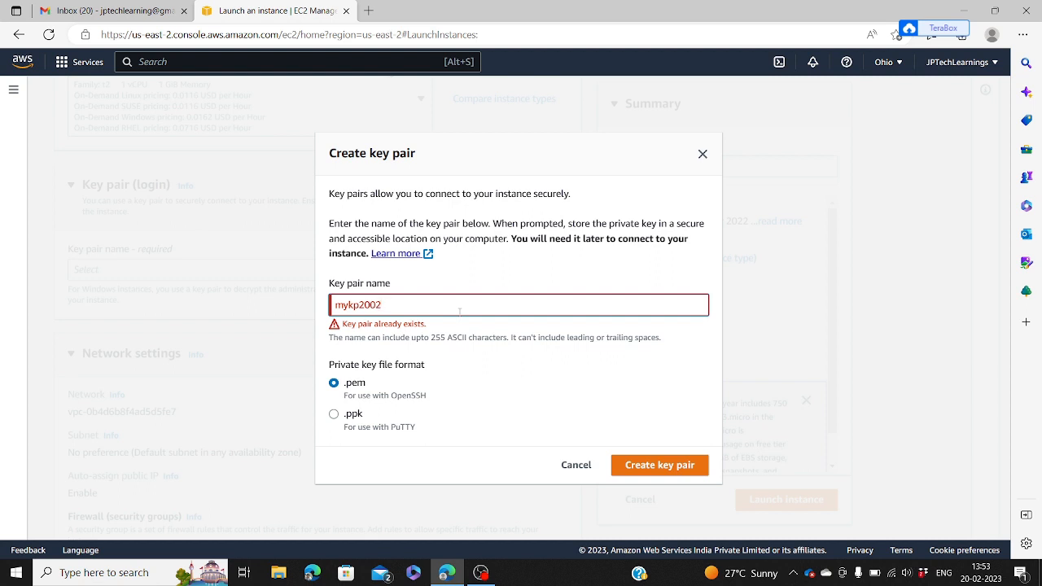
{"action": "type", "text": "23"}
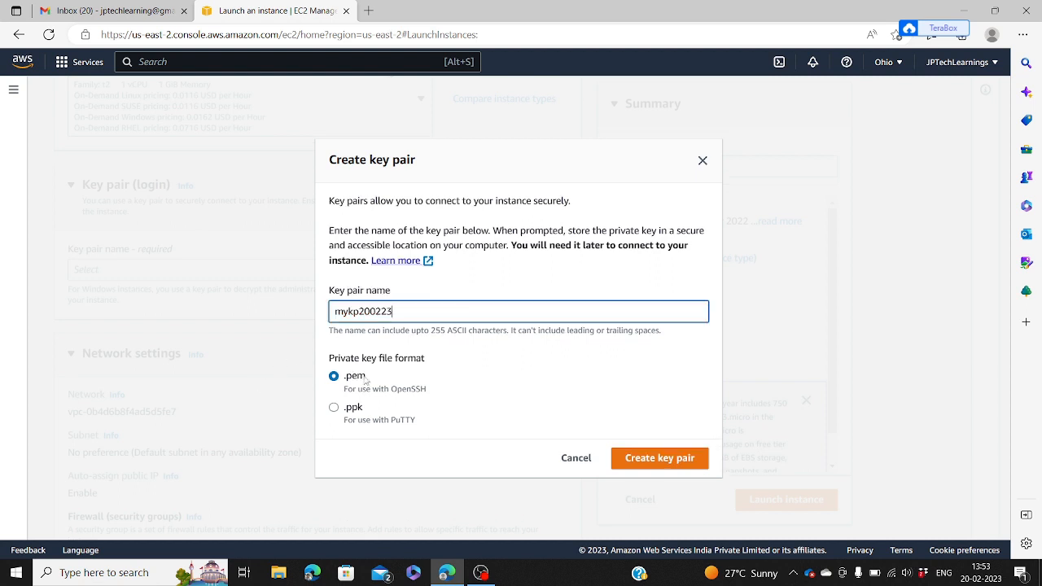
{"action": "left_click", "coordinate": [642, 467]}
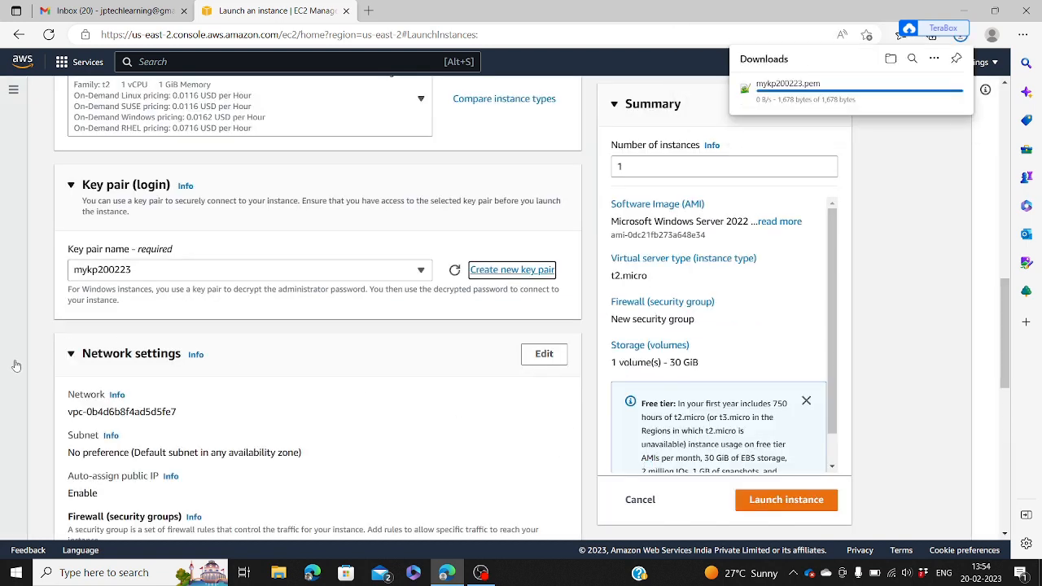
{"action": "left_click", "coordinate": [39, 384]}
Step: Launch the VM instance and go to the Instances list, where it shows Pending
{"action": "scroll", "coordinate": [40, 384], "scroll_direction": "down", "scroll_amount": 3}
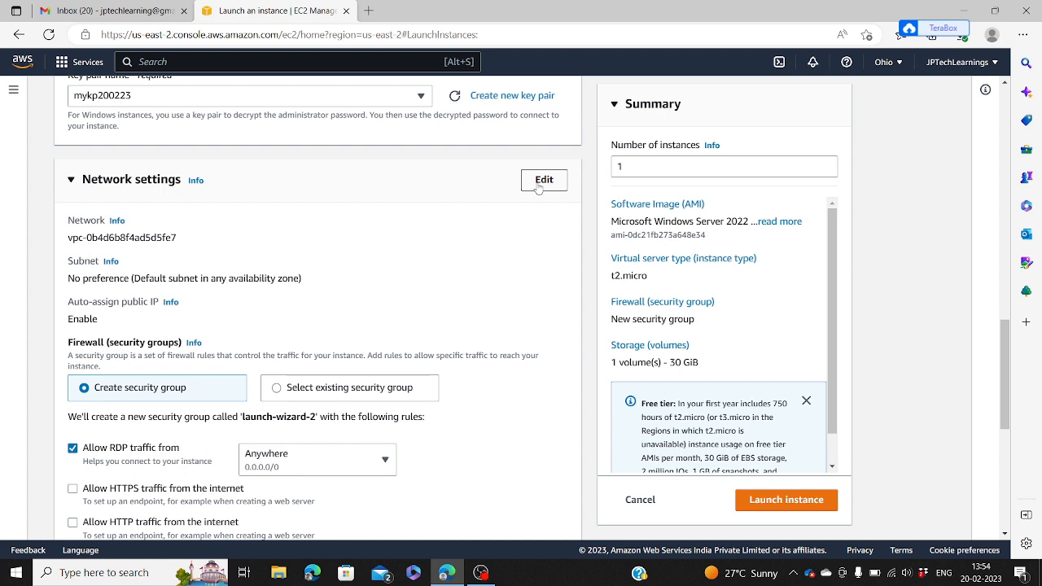
{"action": "left_click", "coordinate": [541, 182]}
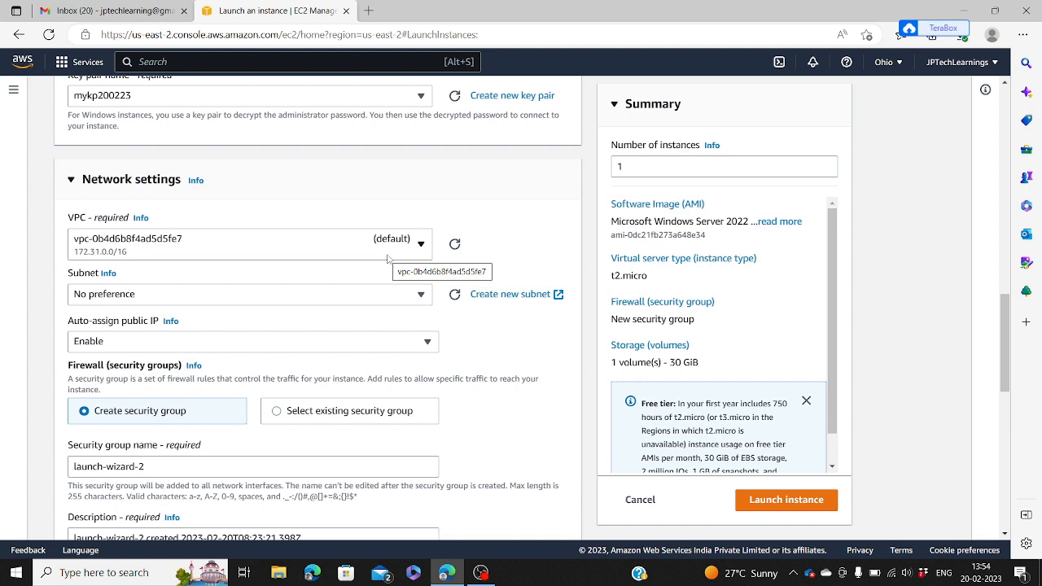
{"action": "left_click", "coordinate": [70, 180]}
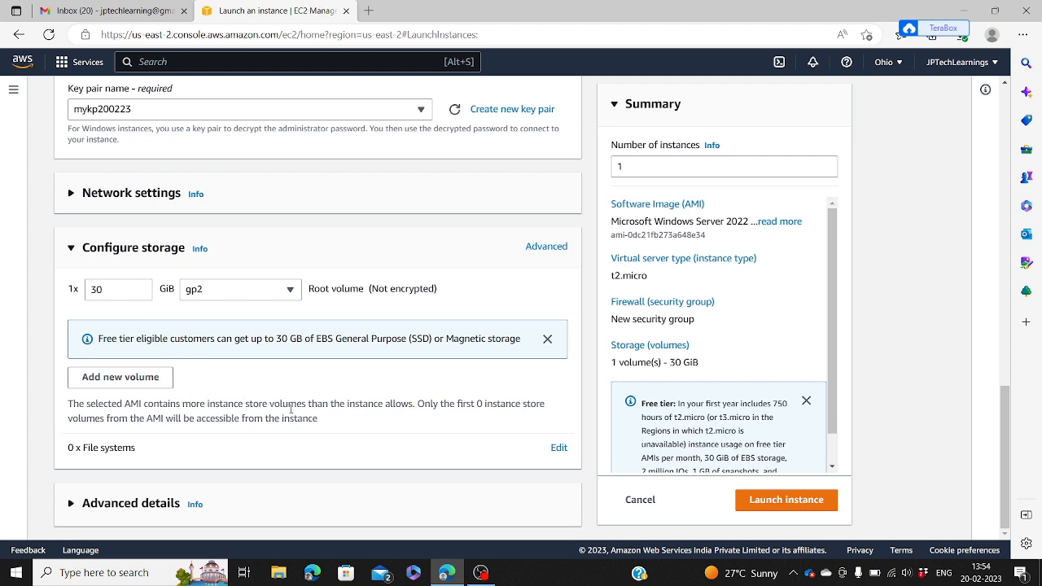
{"action": "left_click", "coordinate": [784, 500]}
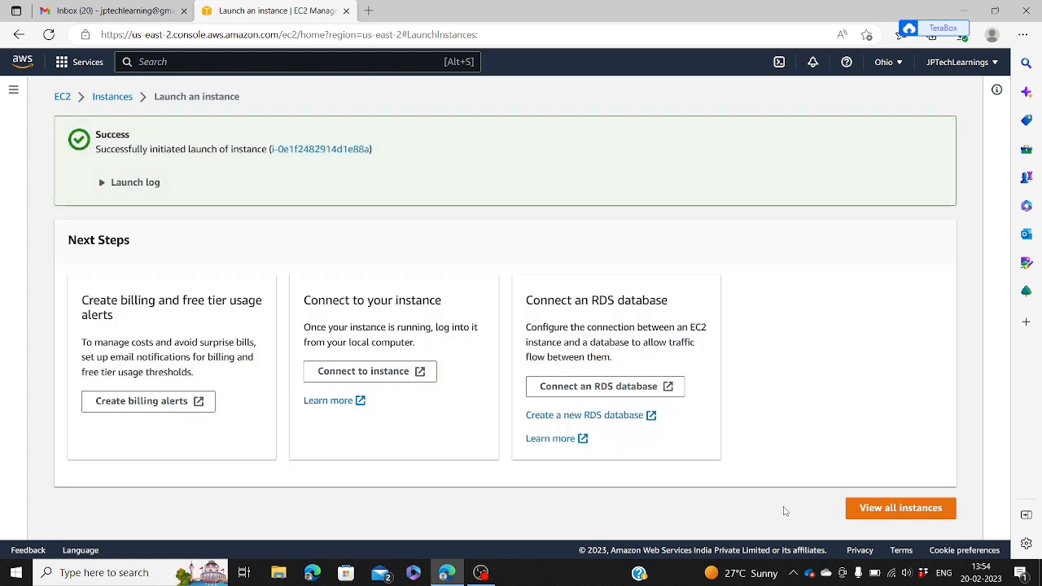
{"action": "left_click", "coordinate": [103, 96]}
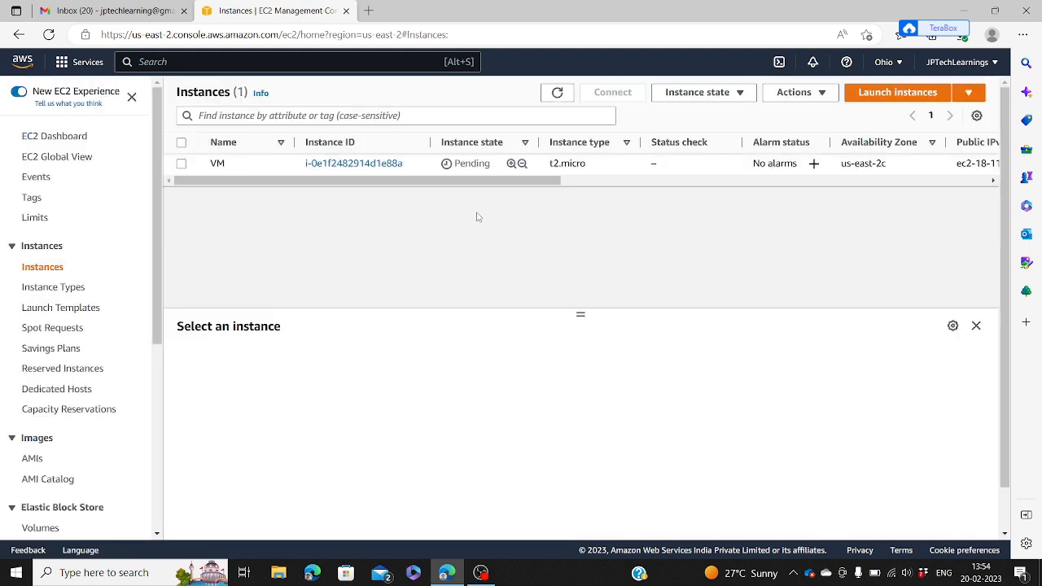
Step: Refresh the instance list until VM shows Running, then select VM to show its details
{"action": "left_click", "coordinate": [558, 94]}
{"action": "left_click", "coordinate": [558, 93]}
{"action": "left_click", "coordinate": [558, 93]}
{"action": "left_click", "coordinate": [558, 94]}
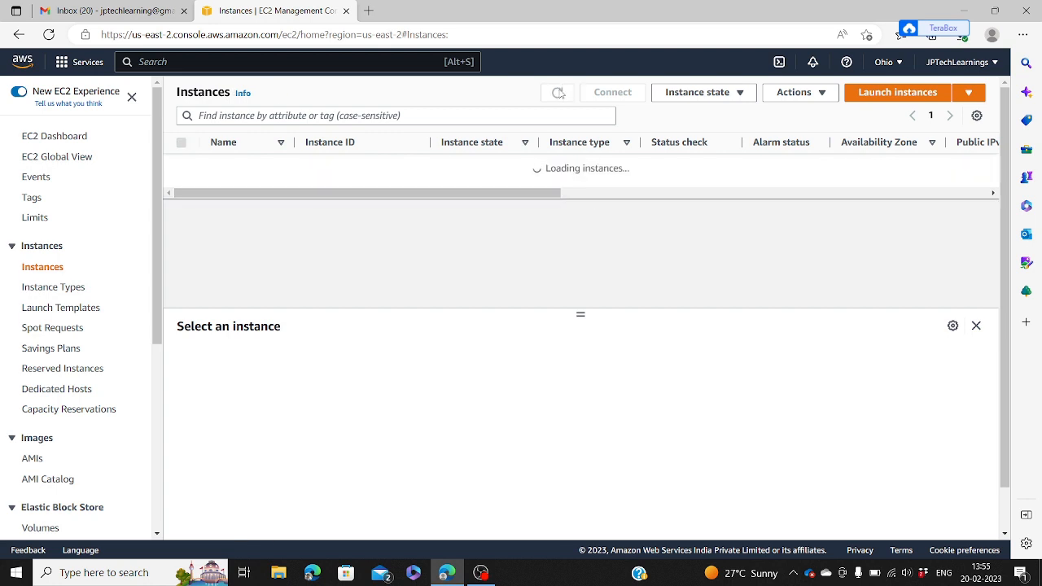
{"action": "left_click", "coordinate": [559, 94]}
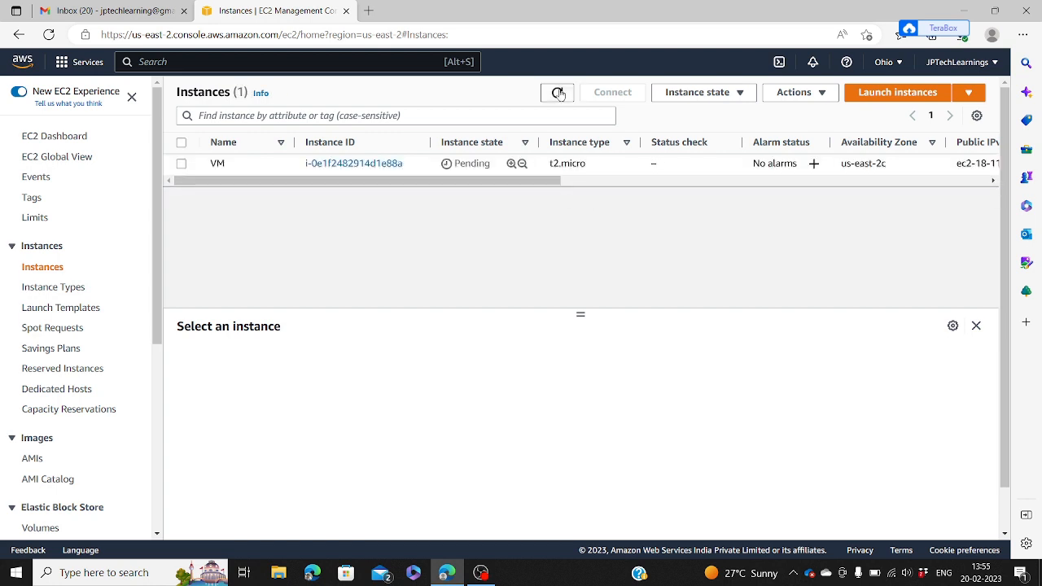
{"action": "left_click", "coordinate": [558, 93]}
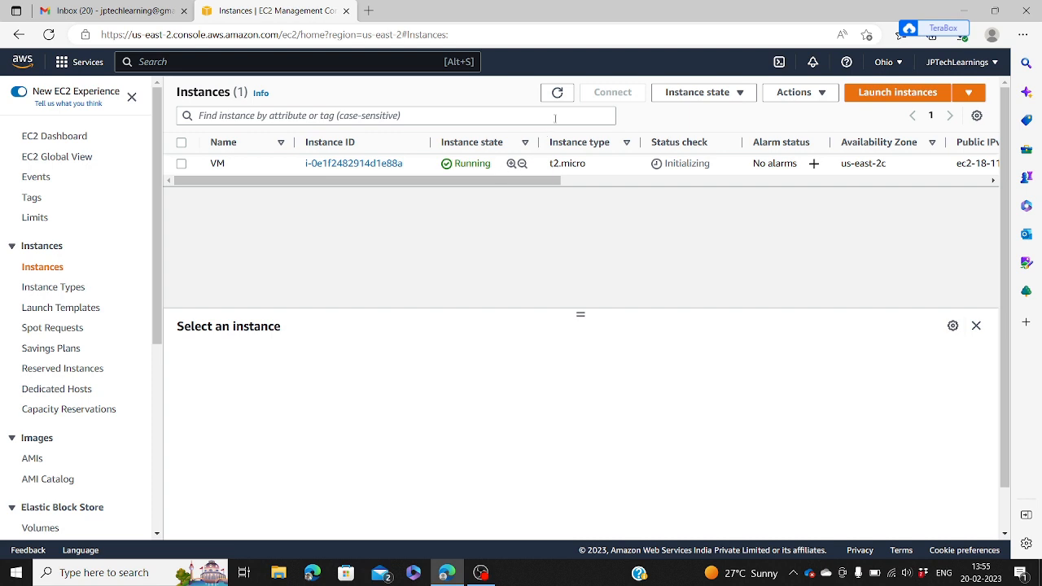
{"action": "left_click", "coordinate": [559, 93]}
{"action": "left_click", "coordinate": [558, 94]}
{"action": "left_click", "coordinate": [558, 94]}
{"action": "left_click", "coordinate": [558, 94]}
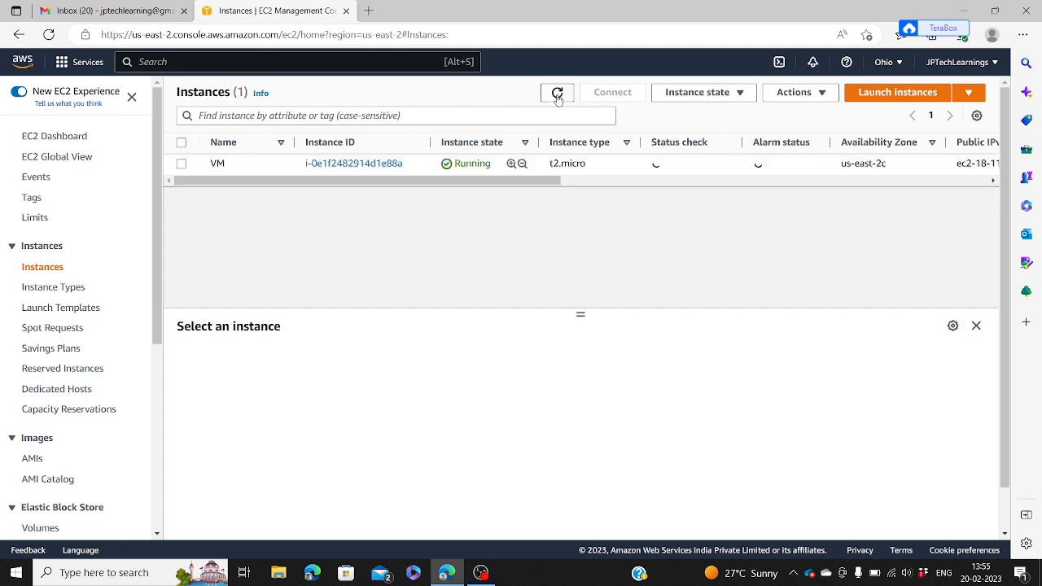
{"action": "double_click", "coordinate": [557, 94]}
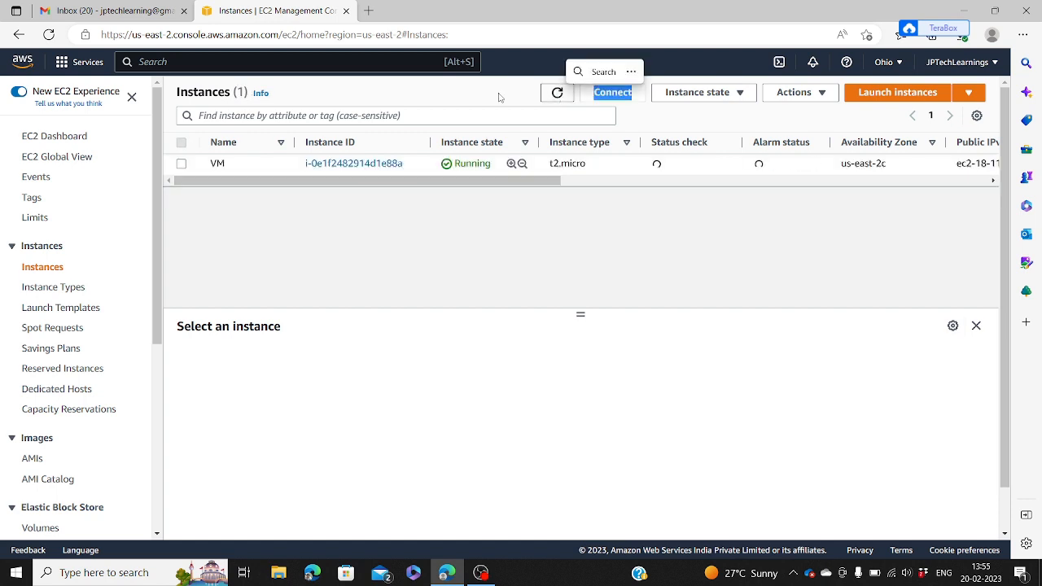
{"action": "left_click", "coordinate": [217, 164]}
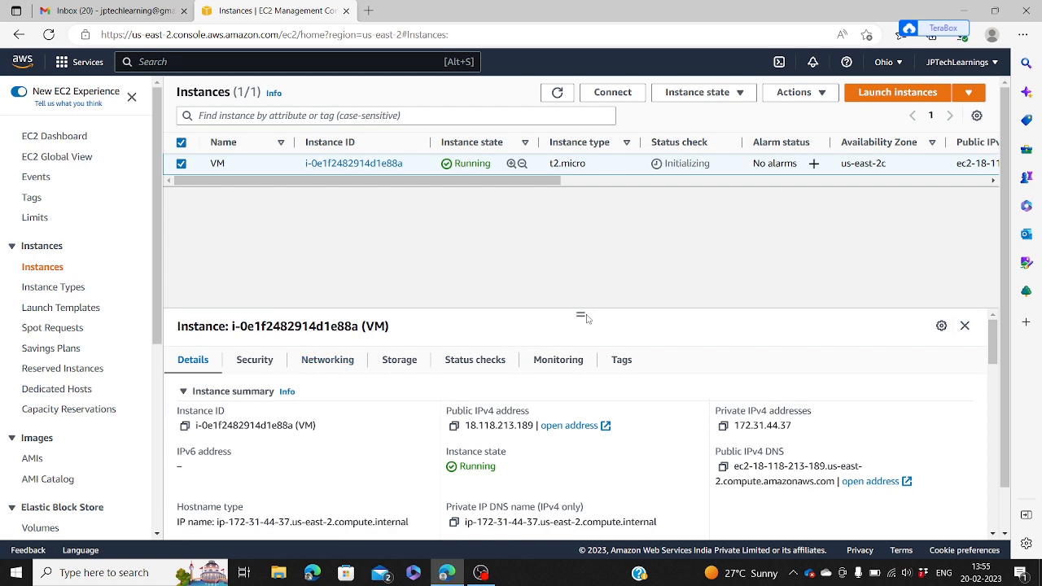
Step: Enlarge the details pane to review VM's IPv4, platform and key pair, then refresh and reselect
{"action": "left_click_drag", "start_coordinate": [583, 317], "coordinate": [581, 223]}
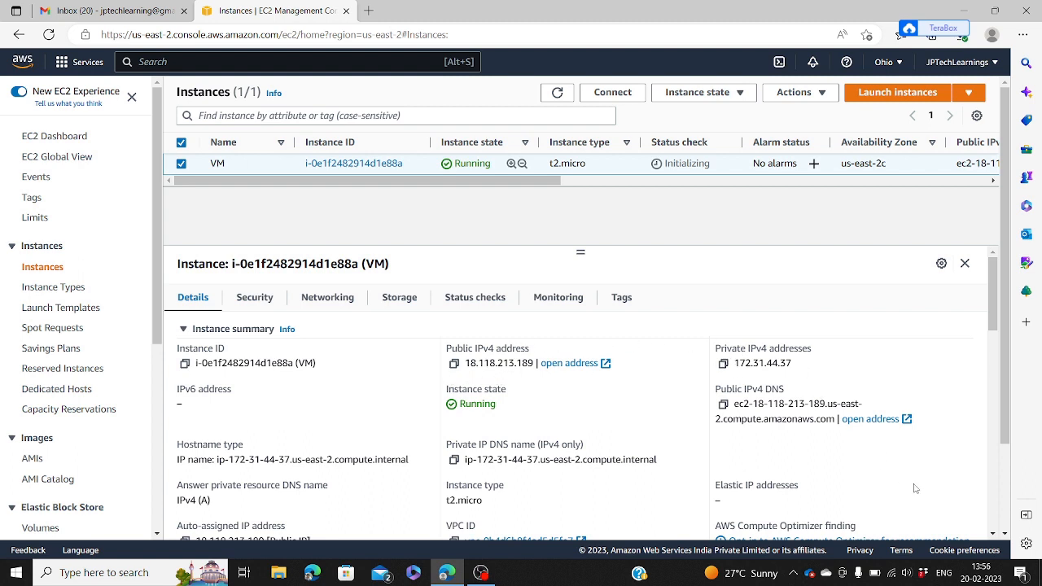
{"action": "left_click", "coordinate": [993, 534]}
{"action": "left_click", "coordinate": [993, 535]}
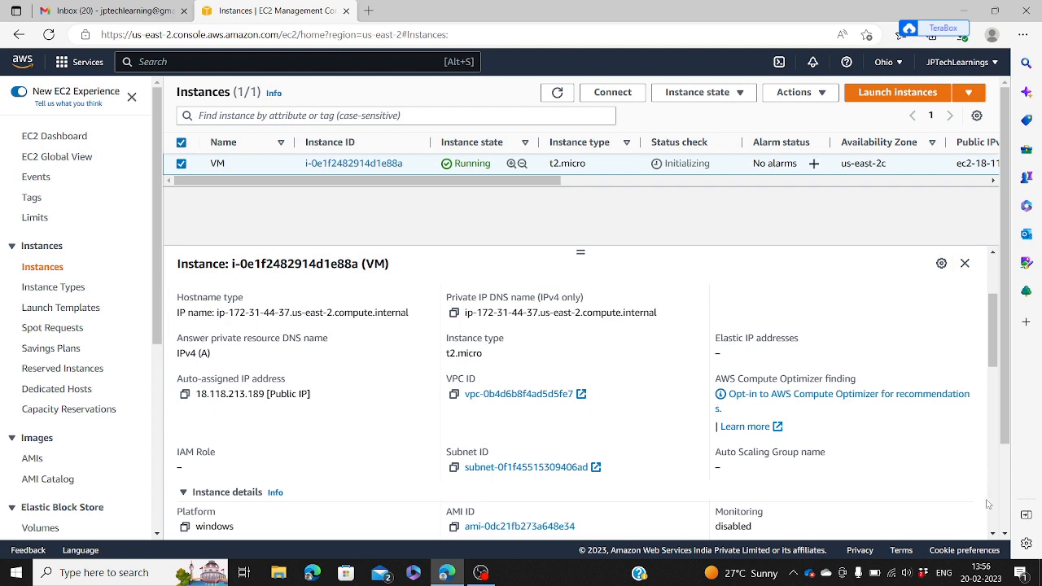
{"action": "left_click_drag", "start_coordinate": [995, 534], "coordinate": [994, 534]}
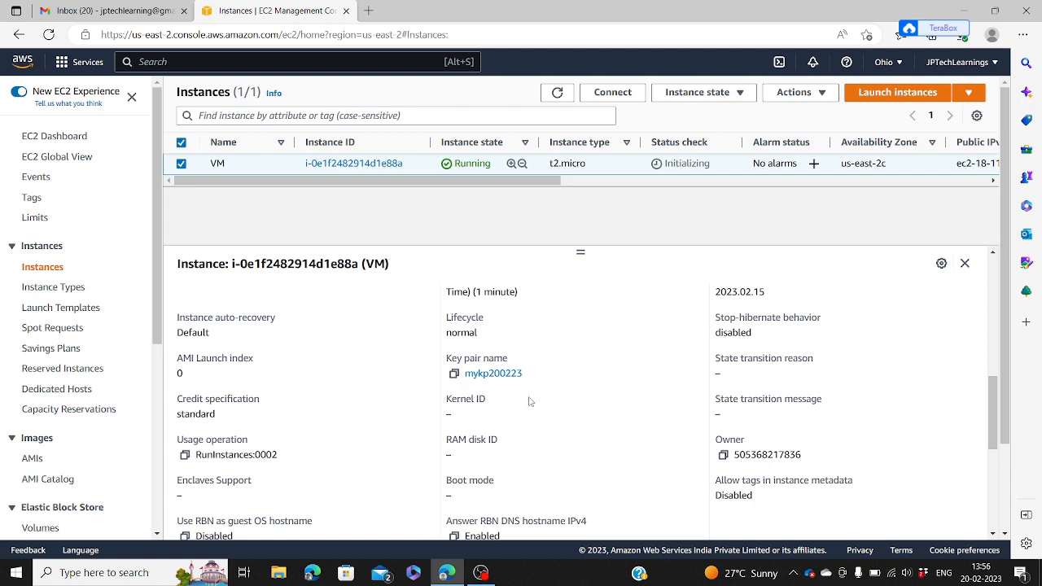
{"action": "left_click", "coordinate": [557, 94]}
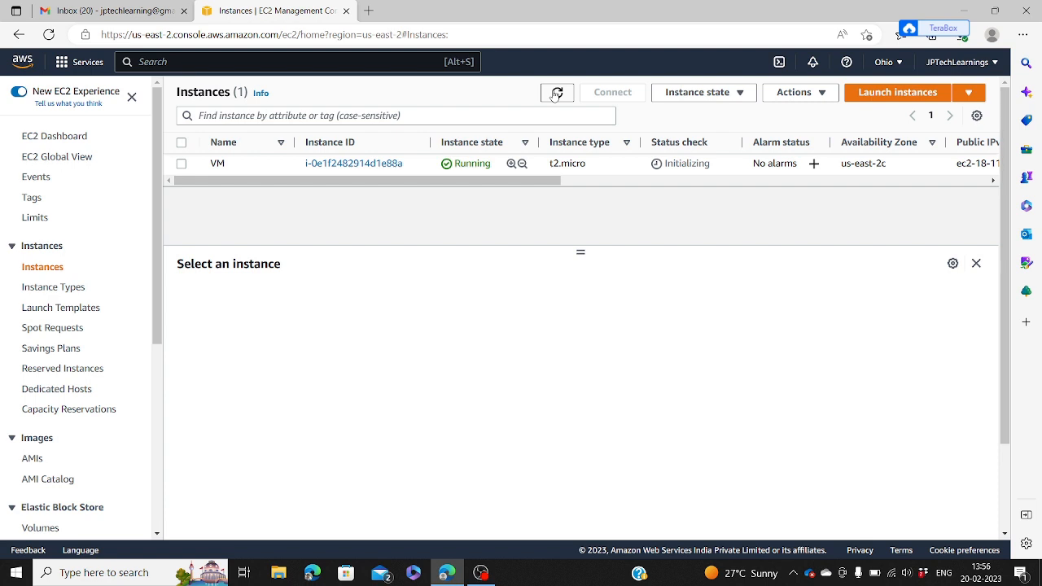
{"action": "left_click", "coordinate": [212, 163]}
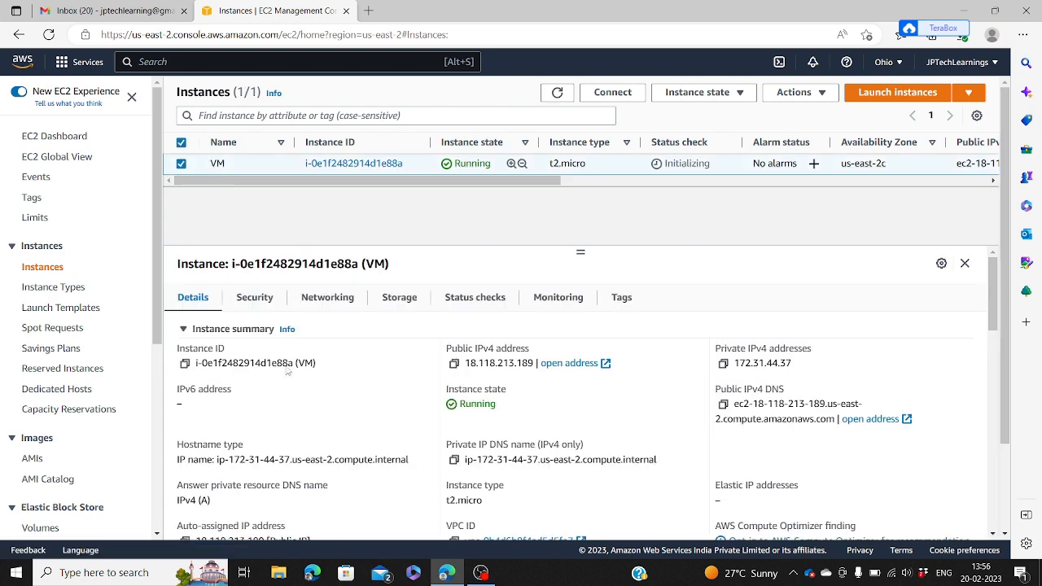
Step: Inspect VM's Security tab rules: inbound TCP 3389 from 0.0.0.0/0, outbound all traffic
{"action": "left_click", "coordinate": [260, 297]}
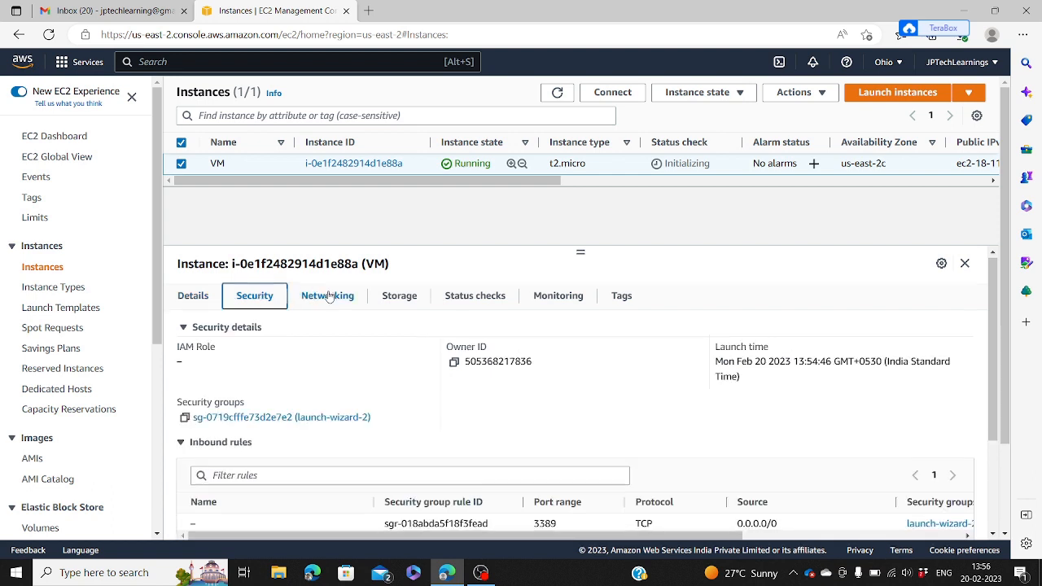
{"action": "scroll", "coordinate": [329, 296], "scroll_direction": "down", "scroll_amount": 2}
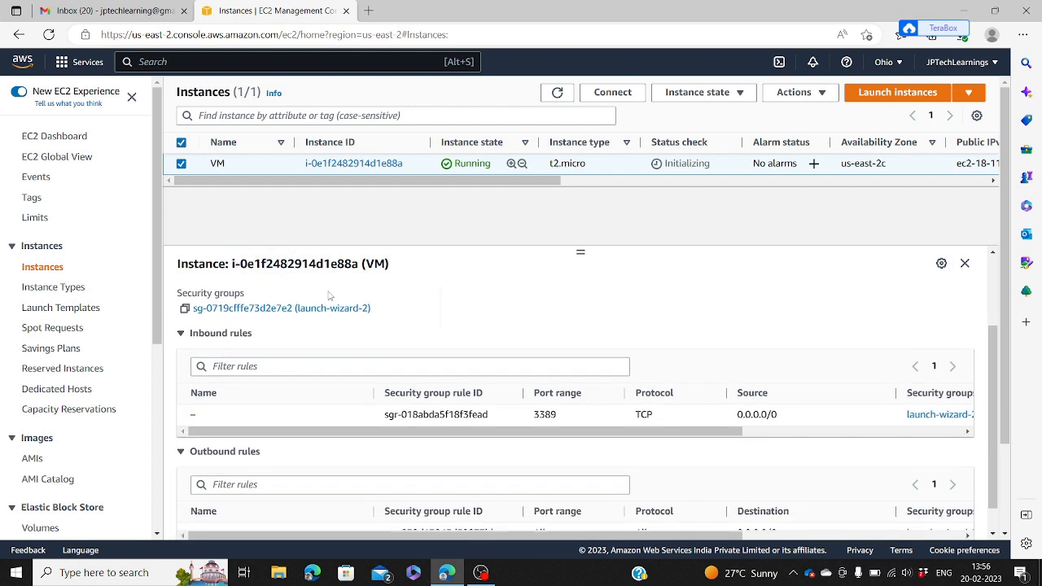
{"action": "scroll", "coordinate": [329, 296], "scroll_direction": "down", "scroll_amount": 1}
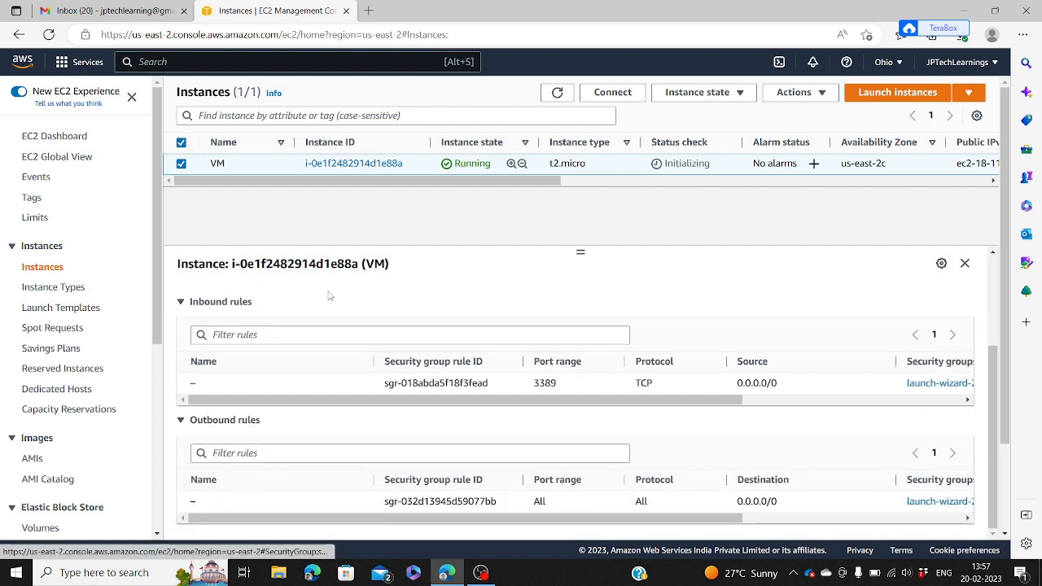
{"action": "scroll", "coordinate": [329, 297], "scroll_direction": "up", "scroll_amount": 2}
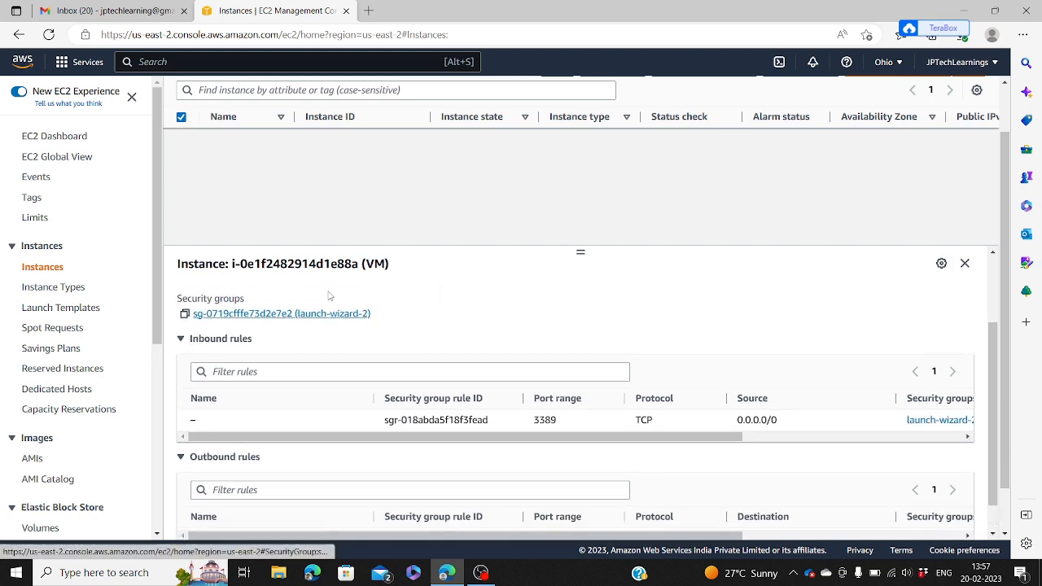
{"action": "scroll", "coordinate": [329, 296], "scroll_direction": "up", "scroll_amount": 1}
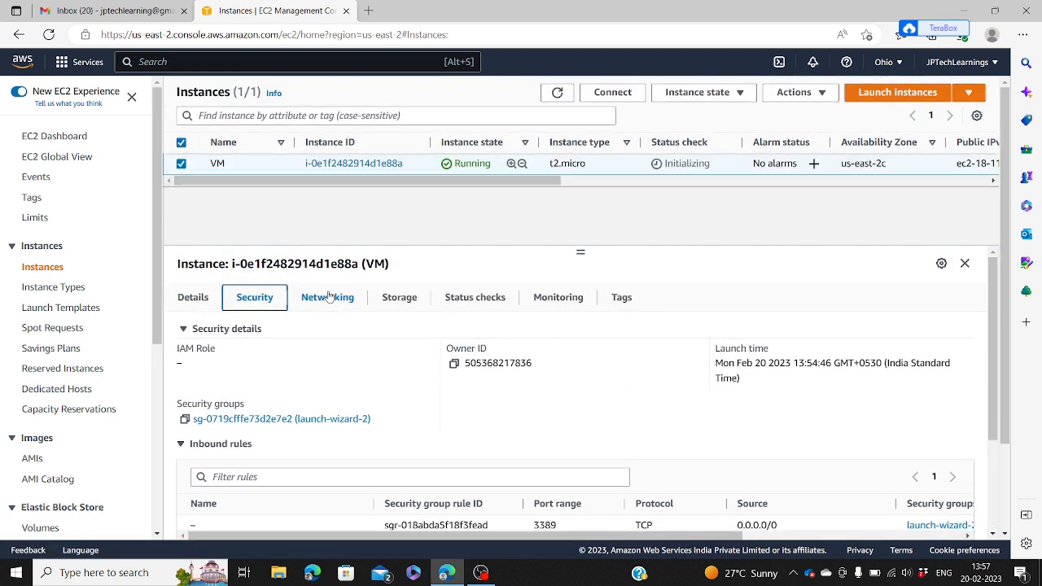
{"action": "left_click", "coordinate": [558, 93]}
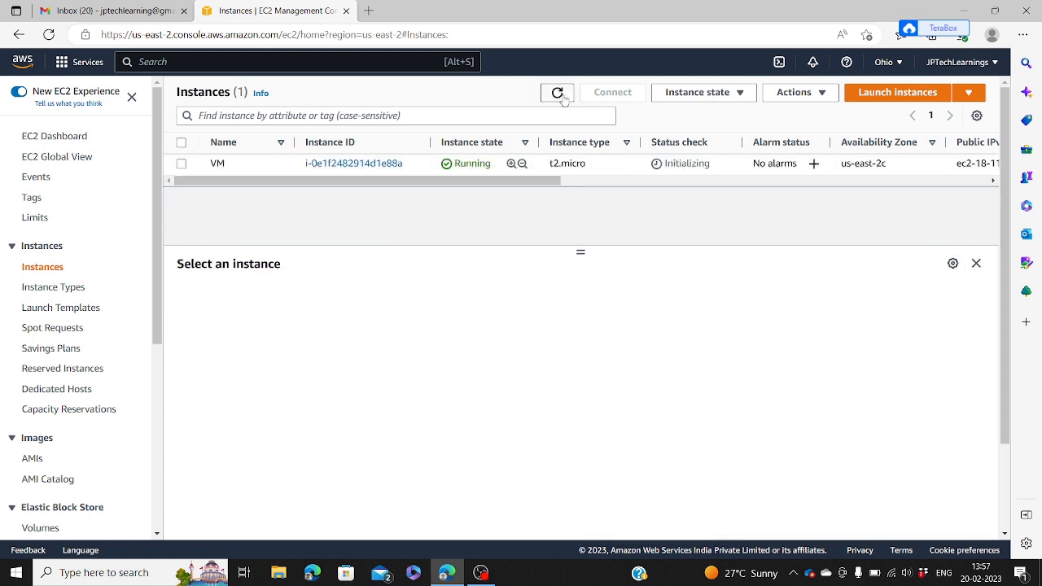
{"action": "left_click", "coordinate": [212, 165]}
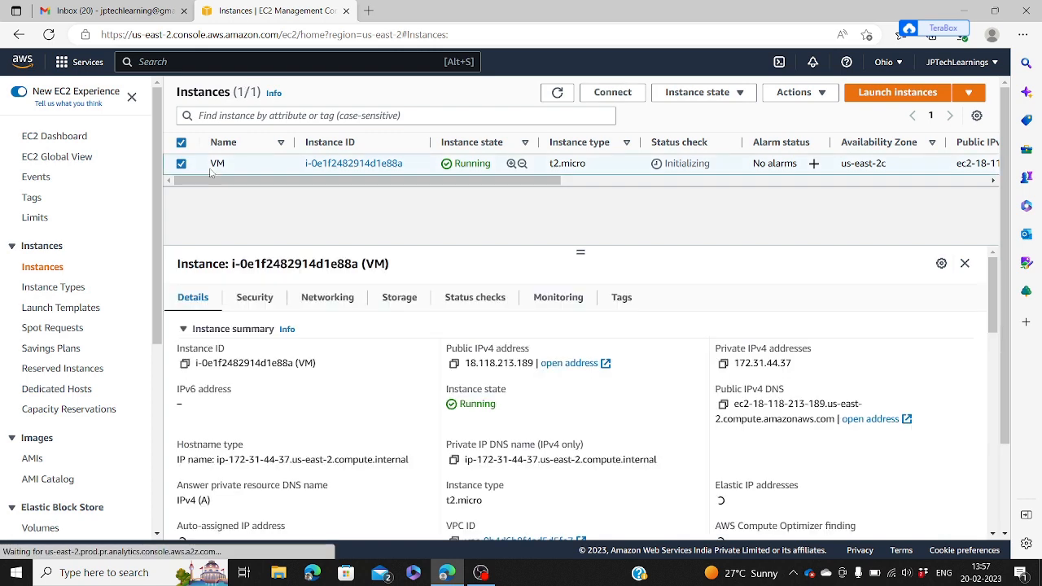
{"action": "left_click", "coordinate": [255, 300]}
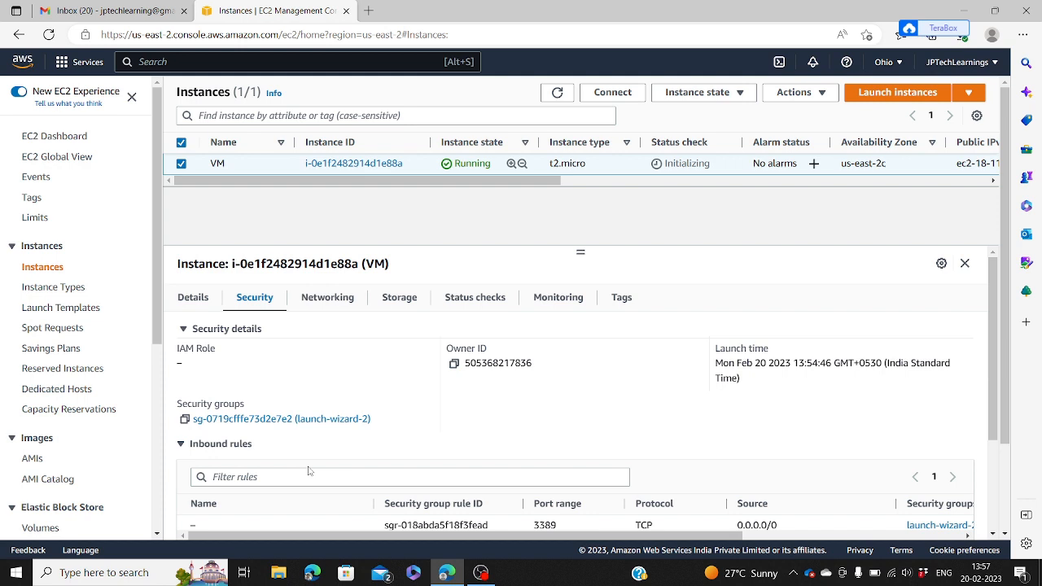
{"action": "scroll", "coordinate": [309, 471], "scroll_direction": "down", "scroll_amount": 3}
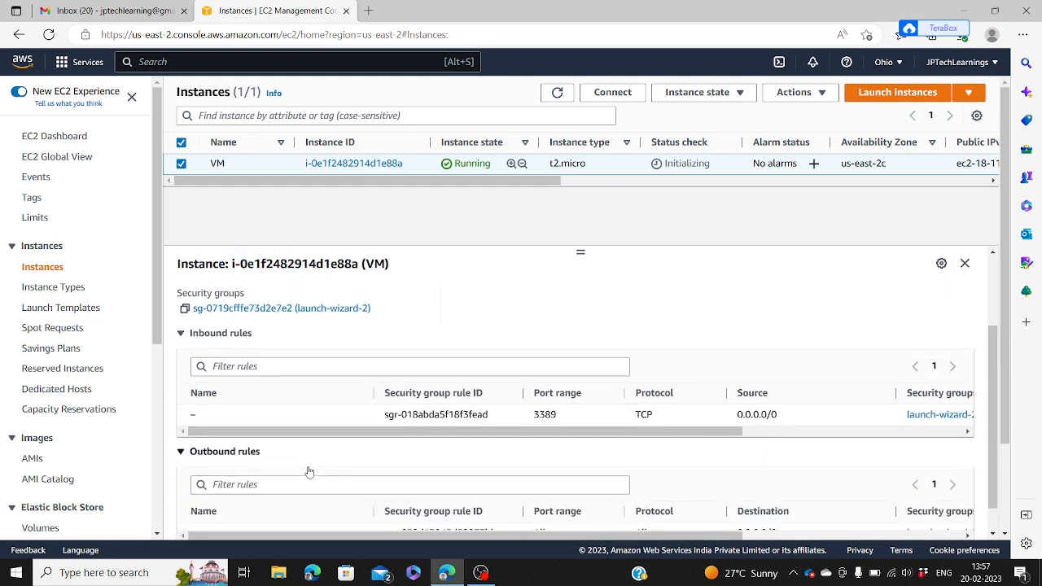
{"action": "scroll", "coordinate": [308, 470], "scroll_direction": "down", "scroll_amount": 1}
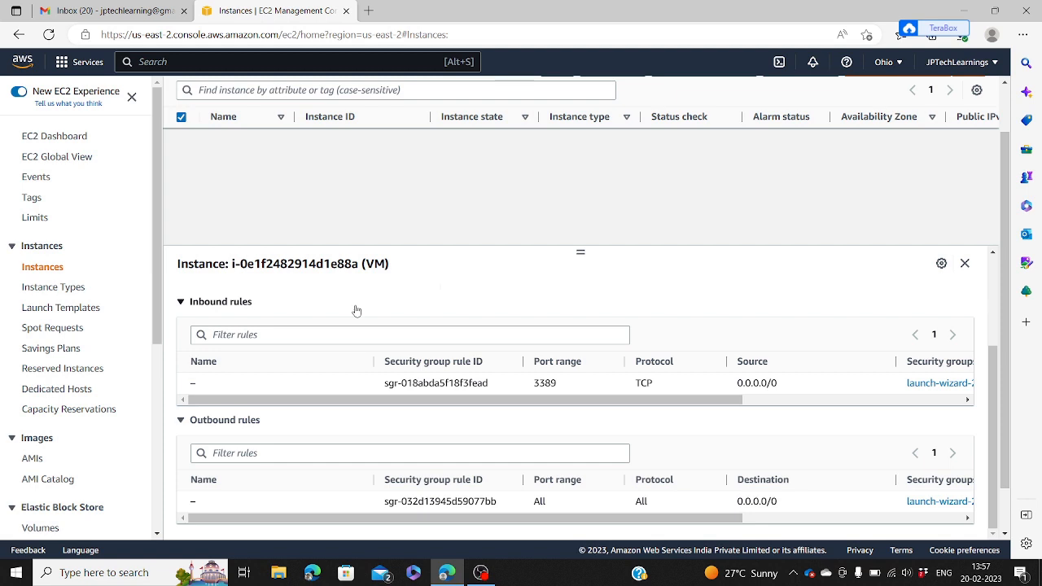
{"action": "scroll", "coordinate": [355, 310], "scroll_direction": "up", "scroll_amount": 3}
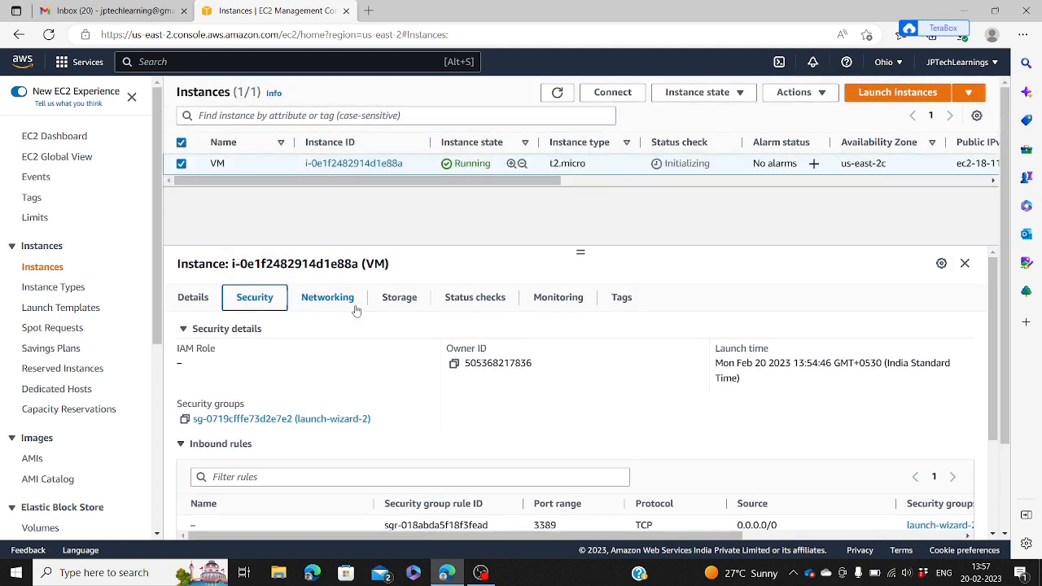
Step: Refresh repeatedly until VM's status check reads 2/2 checks passed, then reselect VM
{"action": "left_click", "coordinate": [557, 94]}
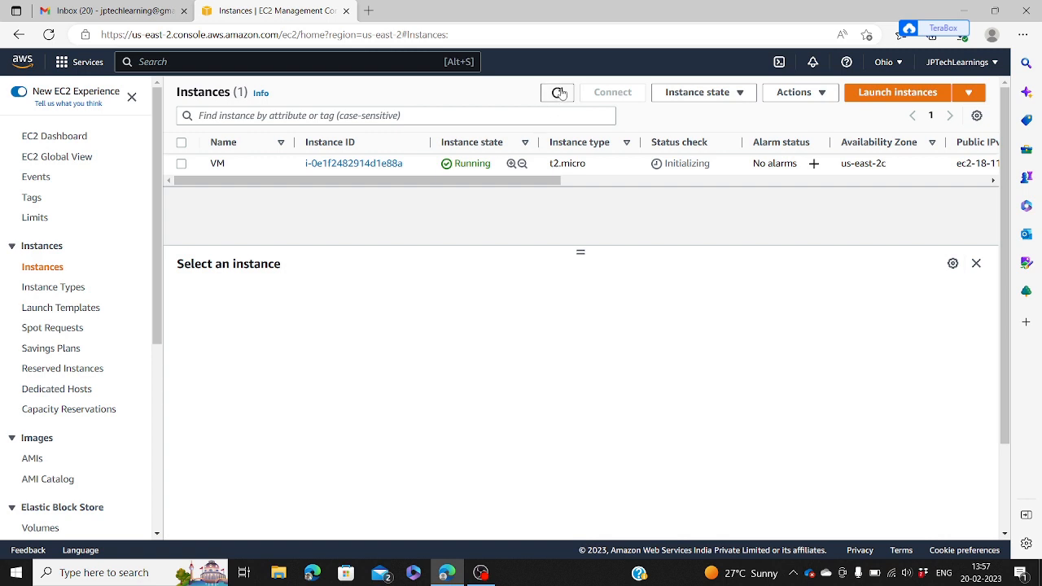
{"action": "left_click", "coordinate": [559, 93]}
{"action": "left_click", "coordinate": [558, 93]}
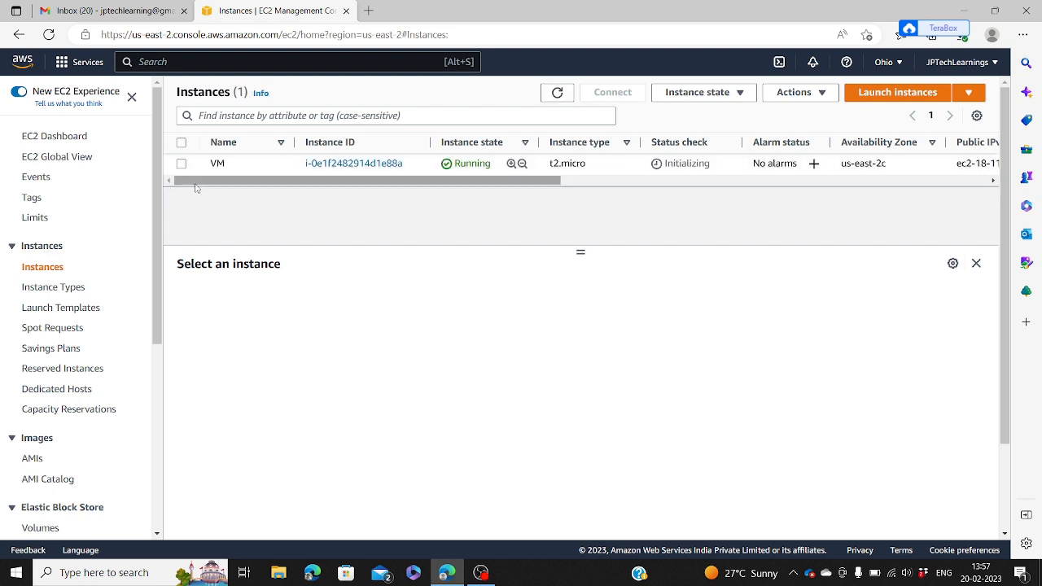
{"action": "left_click", "coordinate": [214, 163]}
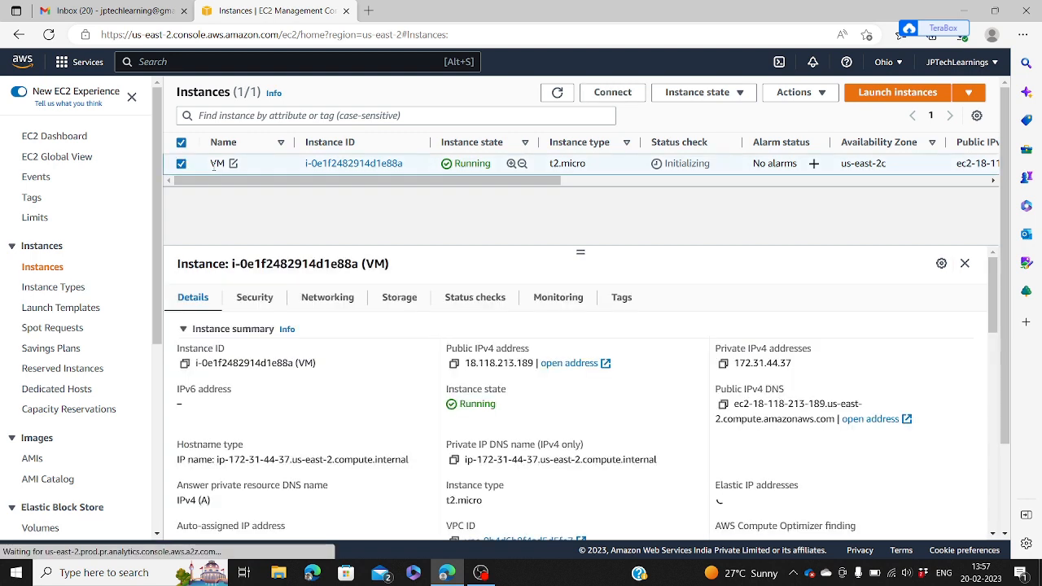
{"action": "left_click", "coordinate": [560, 96]}
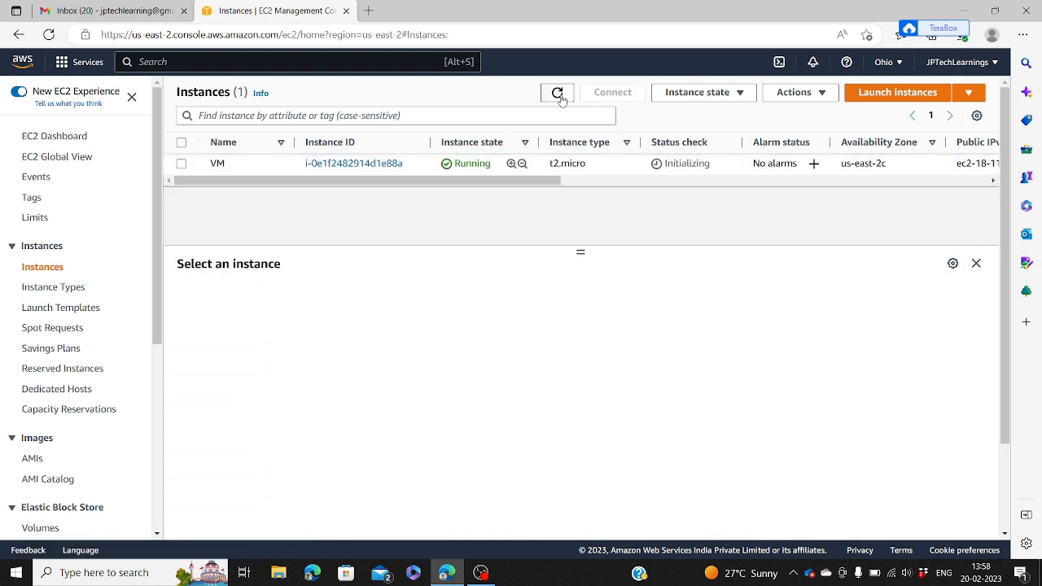
{"action": "left_click", "coordinate": [558, 95]}
{"action": "left_click", "coordinate": [559, 95]}
{"action": "left_click", "coordinate": [560, 95]}
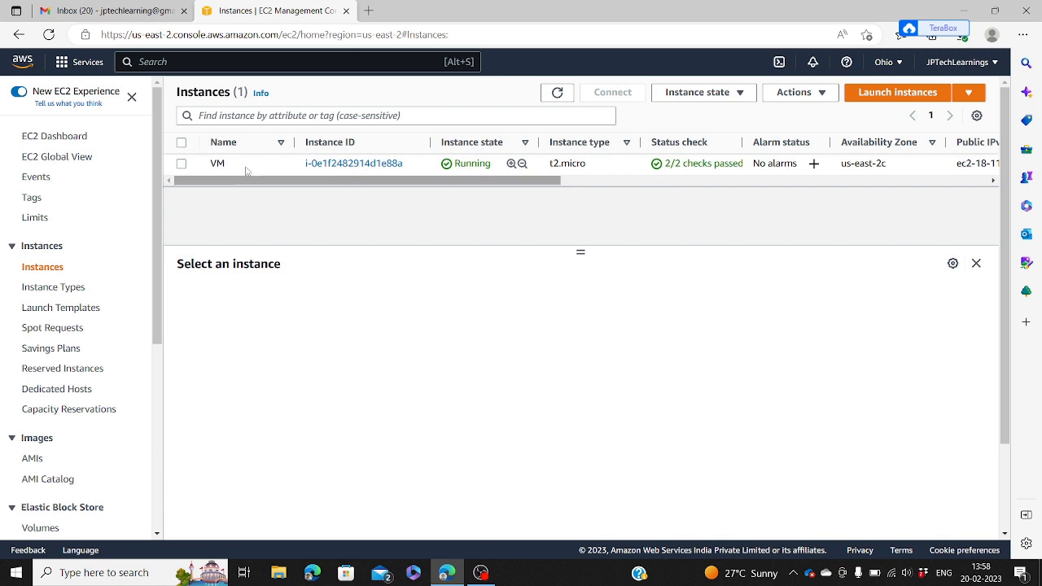
{"action": "left_click", "coordinate": [197, 170]}
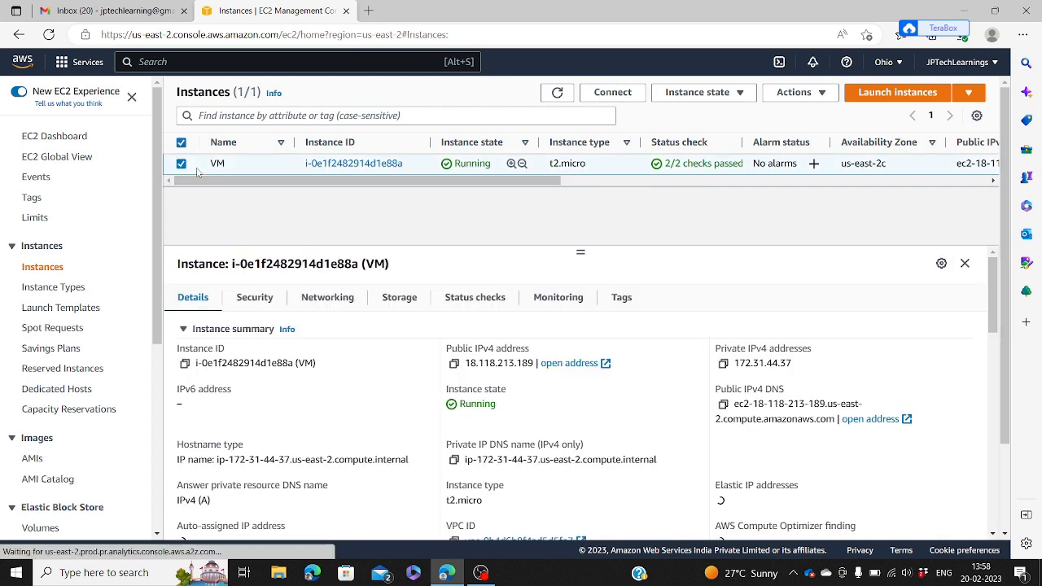
Step: Open VM's Connect options on the RDP client tab and go to Get password
{"action": "left_click", "coordinate": [617, 99]}
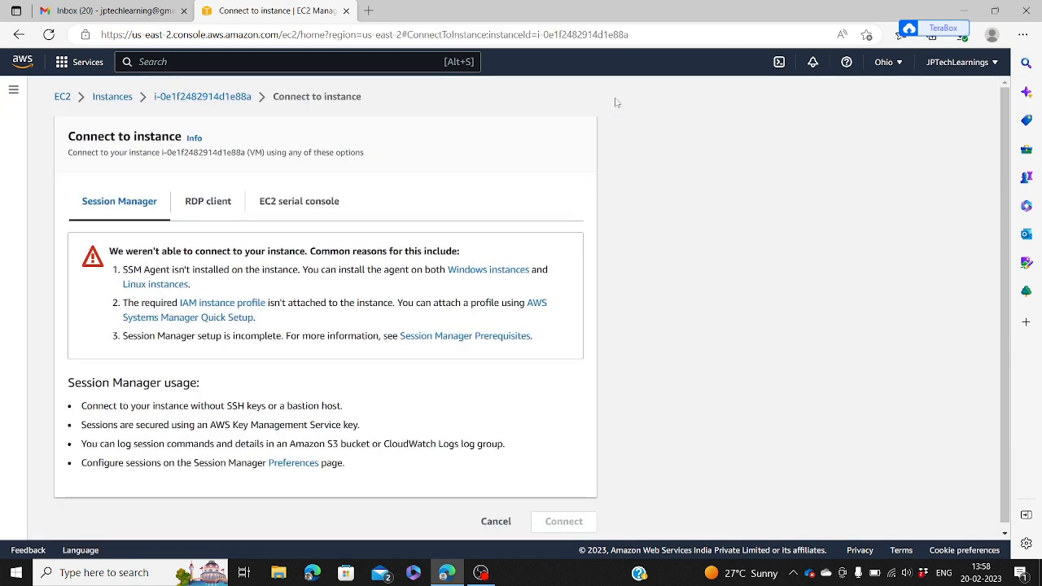
{"action": "left_click", "coordinate": [208, 211]}
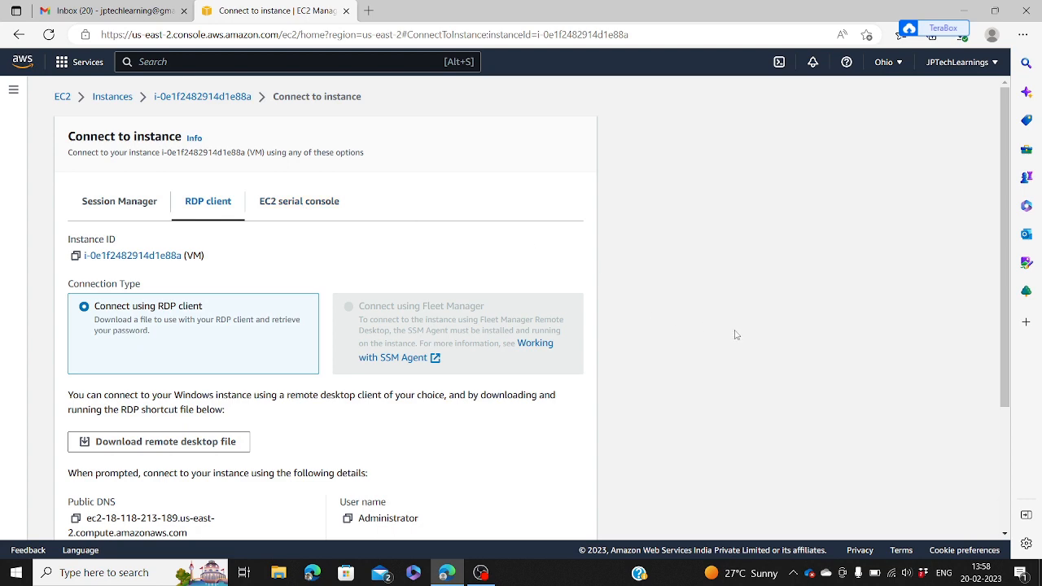
{"action": "scroll", "coordinate": [736, 334], "scroll_direction": "down", "scroll_amount": 2}
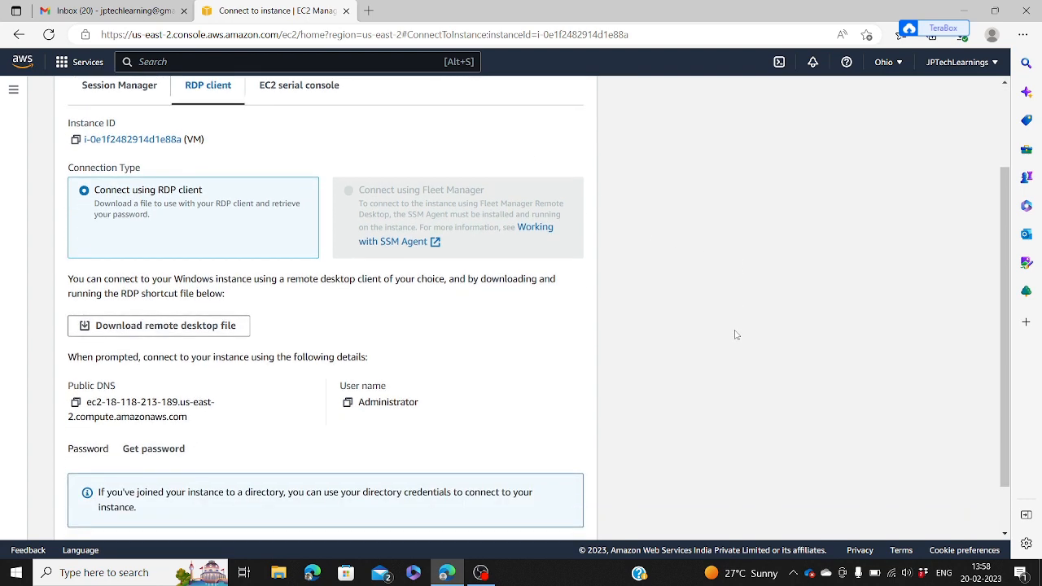
{"action": "scroll", "coordinate": [736, 335], "scroll_direction": "down", "scroll_amount": 1}
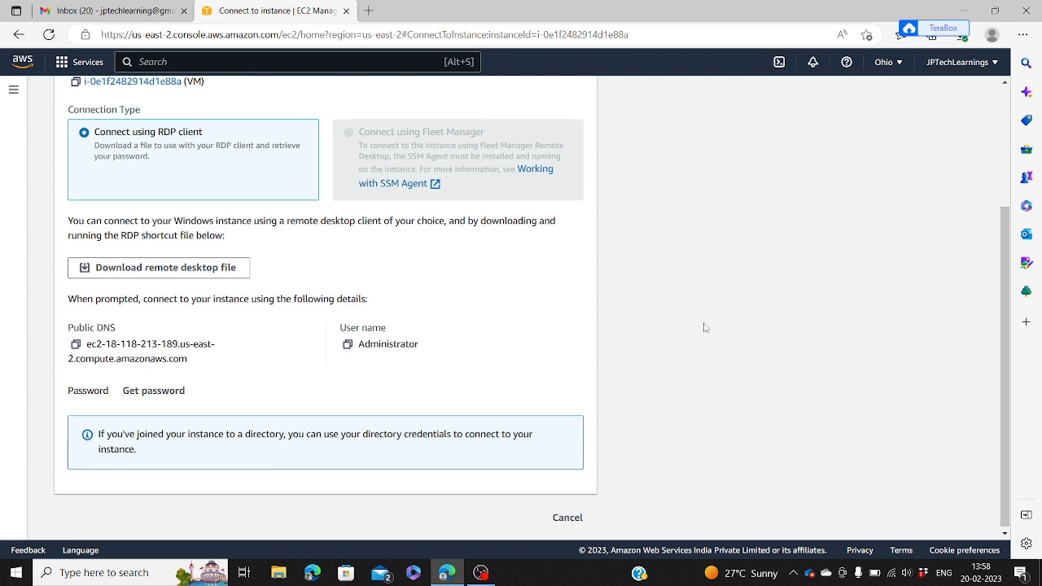
{"action": "left_click", "coordinate": [163, 392]}
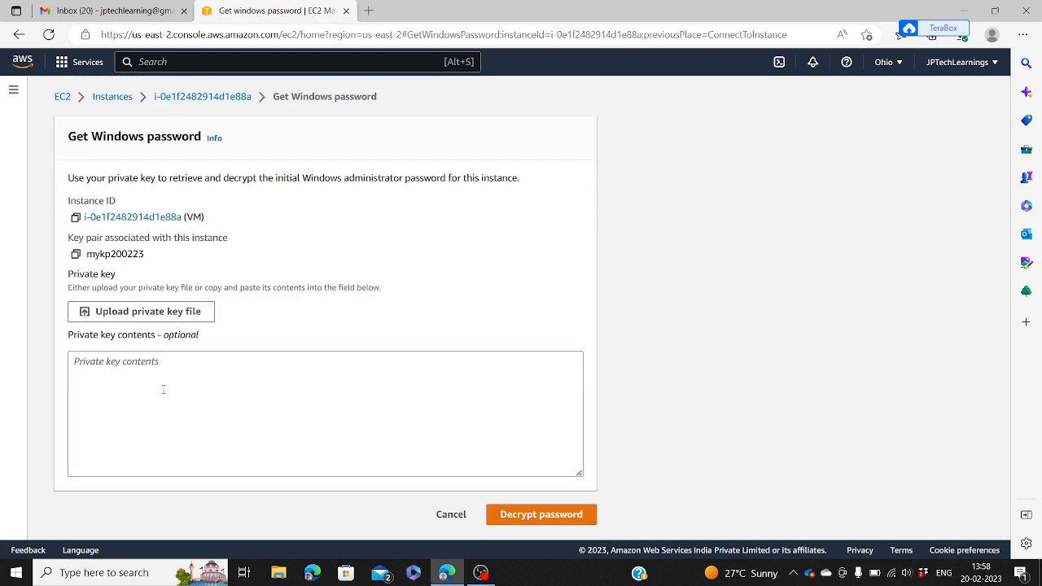
Step: Upload mykp200223.pem from the Downloads folder as the private key file
{"action": "left_click", "coordinate": [159, 316]}
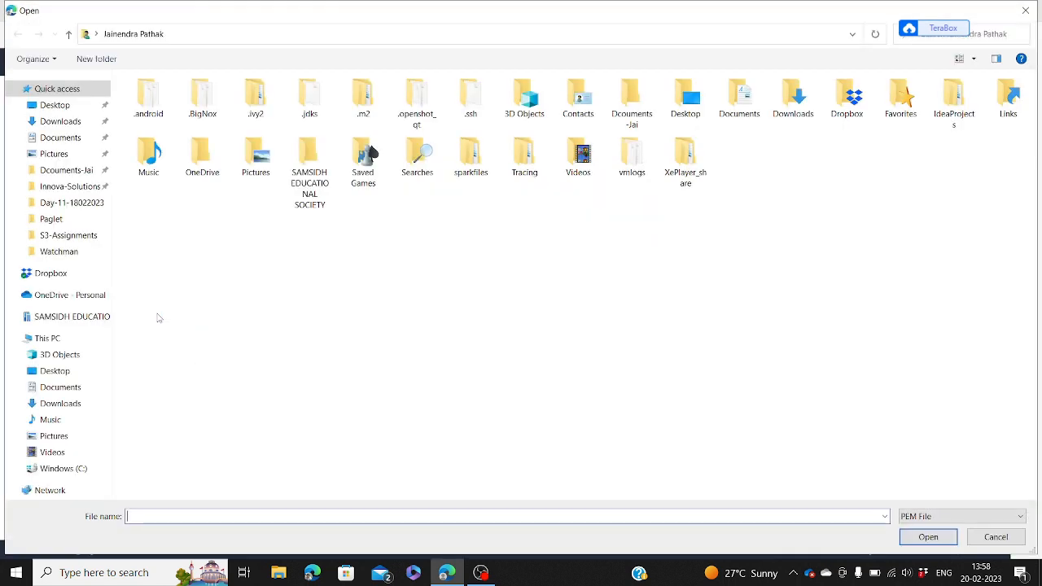
{"action": "left_click", "coordinate": [51, 142]}
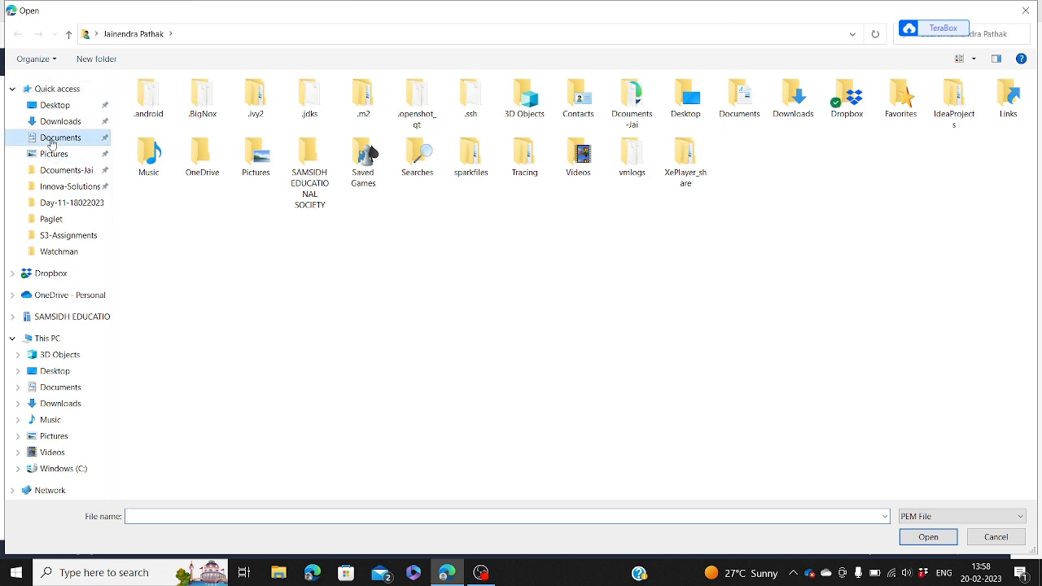
{"action": "left_click", "coordinate": [56, 124]}
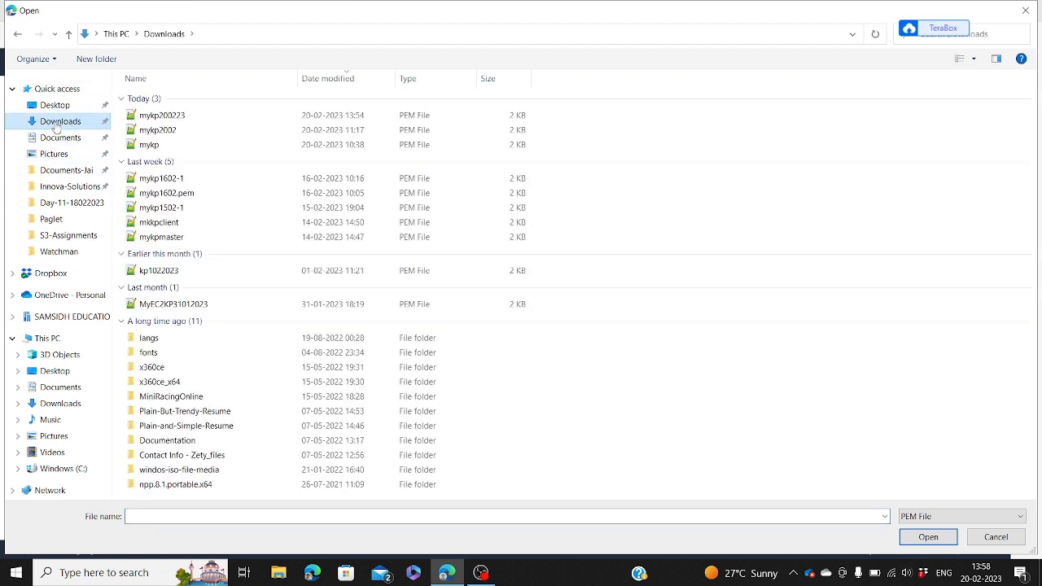
{"action": "left_click", "coordinate": [158, 118]}
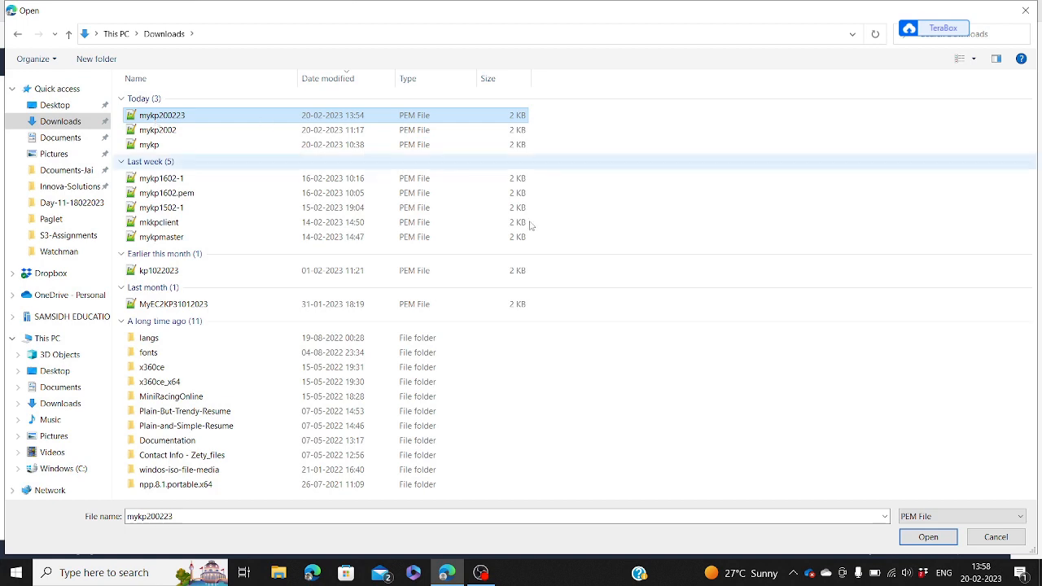
{"action": "left_click", "coordinate": [925, 540]}
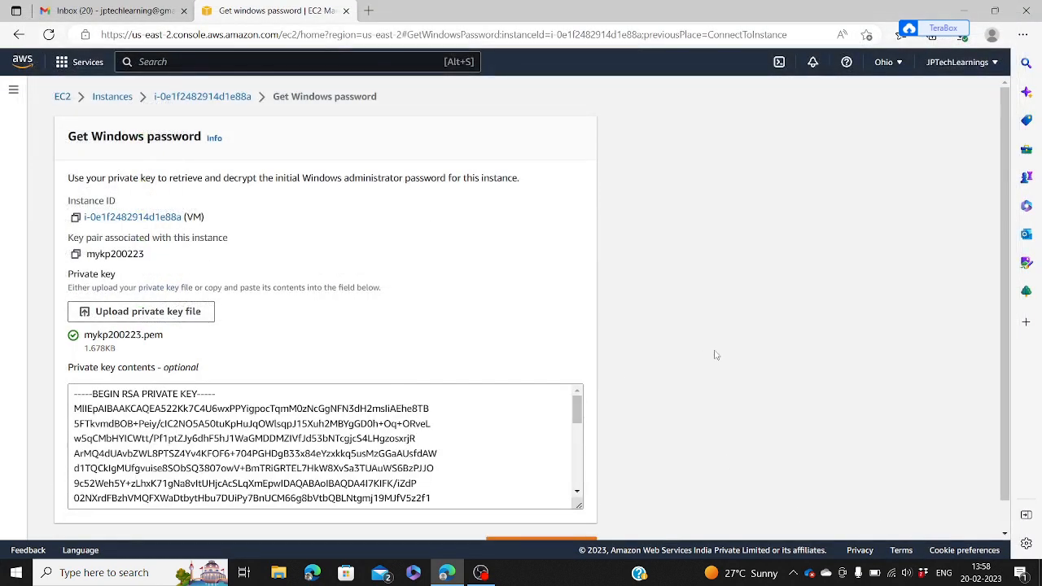
{"action": "scroll", "coordinate": [730, 353], "scroll_direction": "down", "scroll_amount": 1}
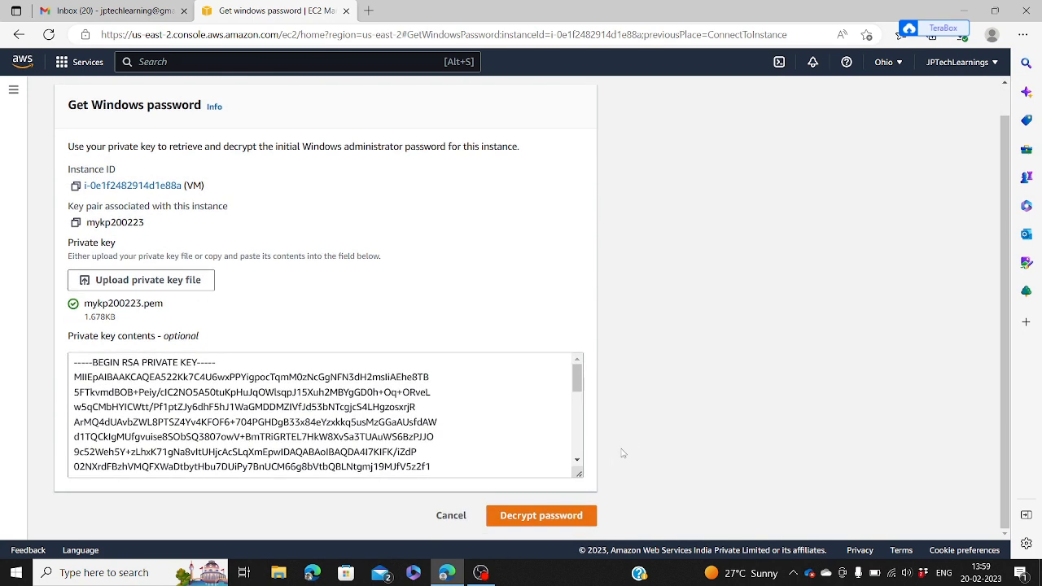
Step: Decrypt the Administrator password and copy it to the clipboard
{"action": "left_click", "coordinate": [547, 519]}
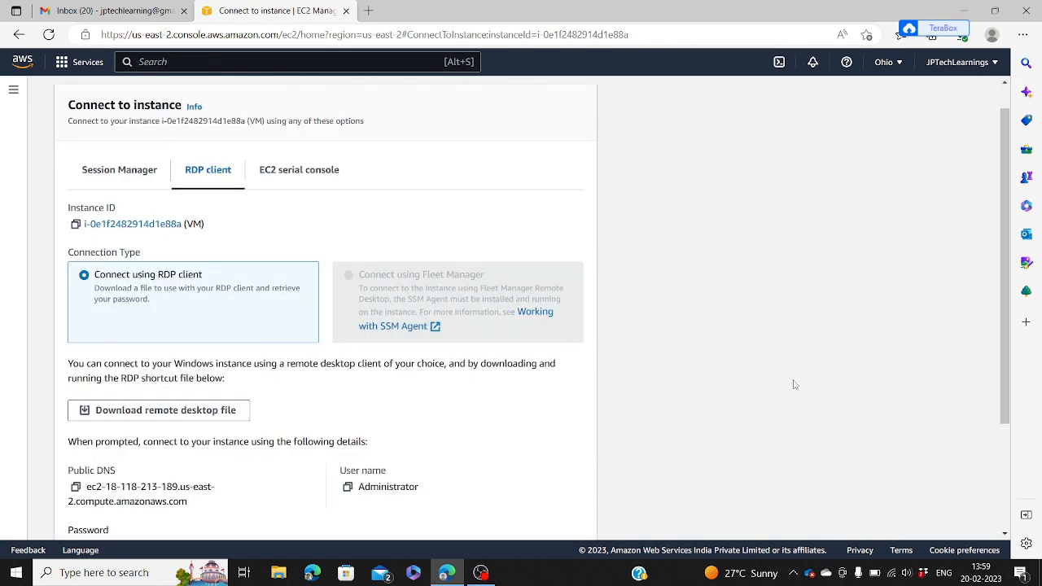
{"action": "scroll", "coordinate": [804, 385], "scroll_direction": "down", "scroll_amount": 3}
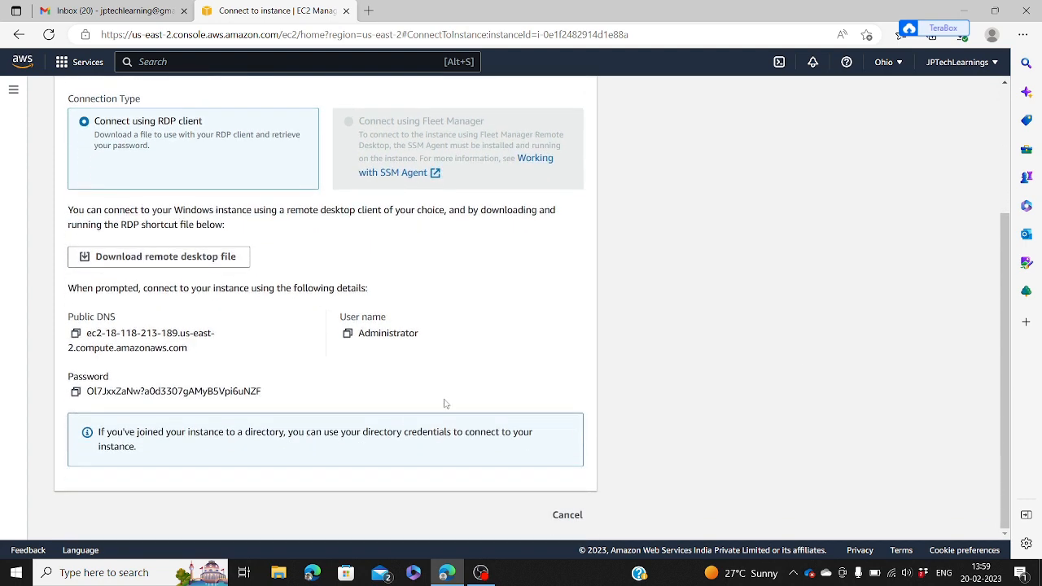
{"action": "left_click", "coordinate": [74, 396]}
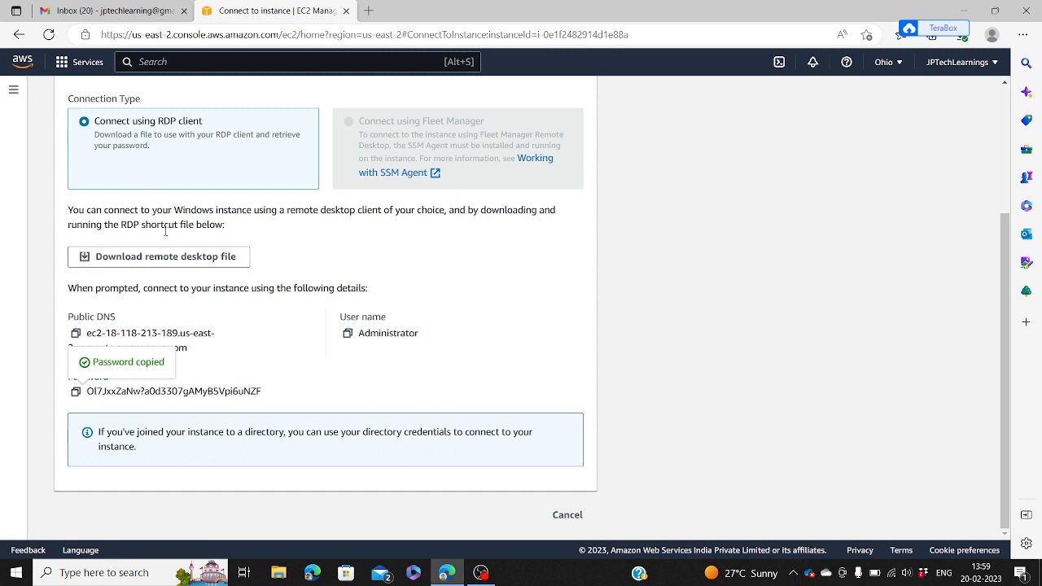
Step: Download the remote desktop file, keep it, and open VM (2).rdp
{"action": "left_click", "coordinate": [166, 259]}
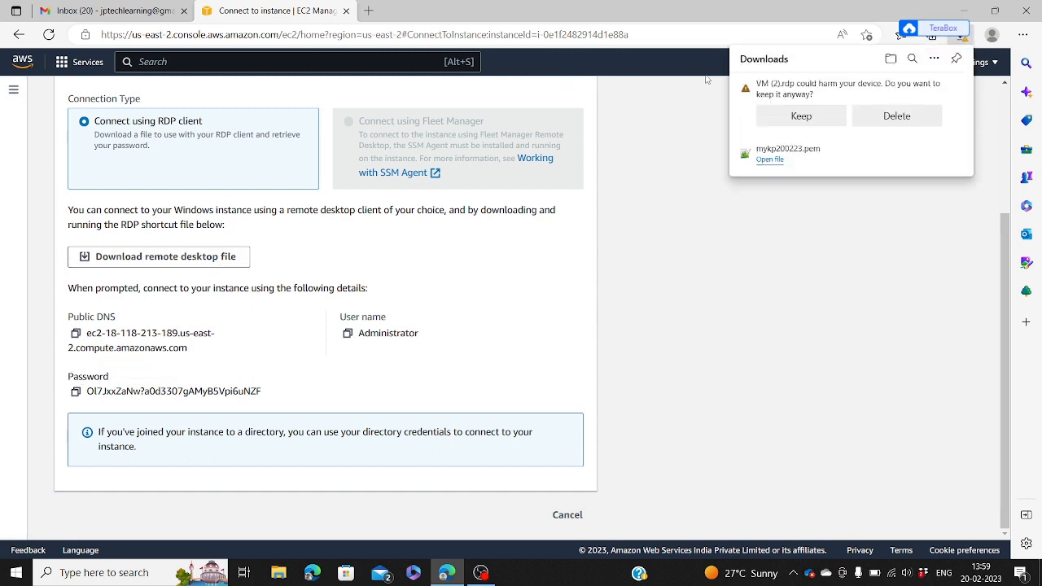
{"action": "left_click", "coordinate": [785, 122]}
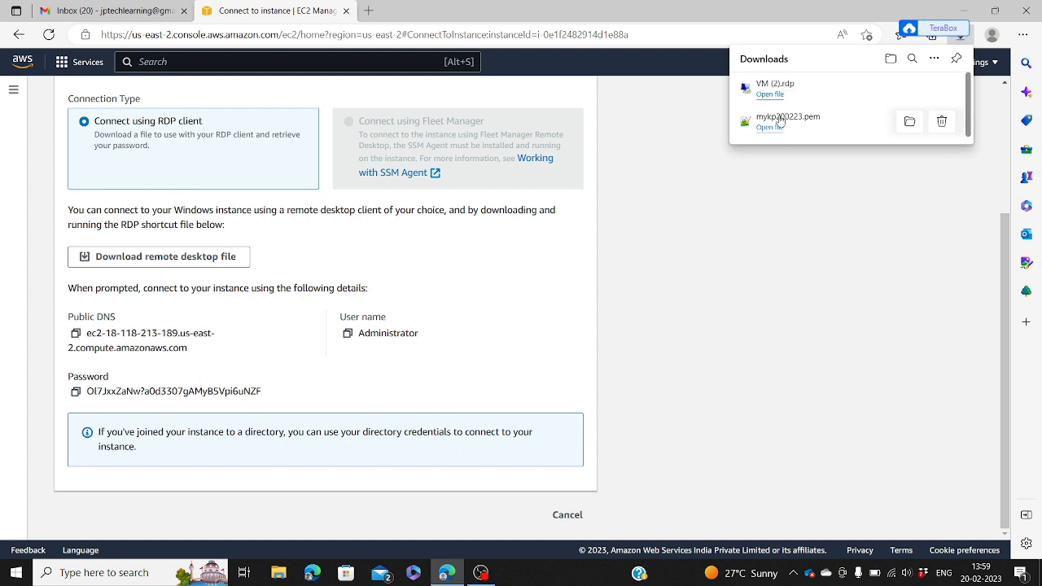
{"action": "left_click", "coordinate": [769, 94]}
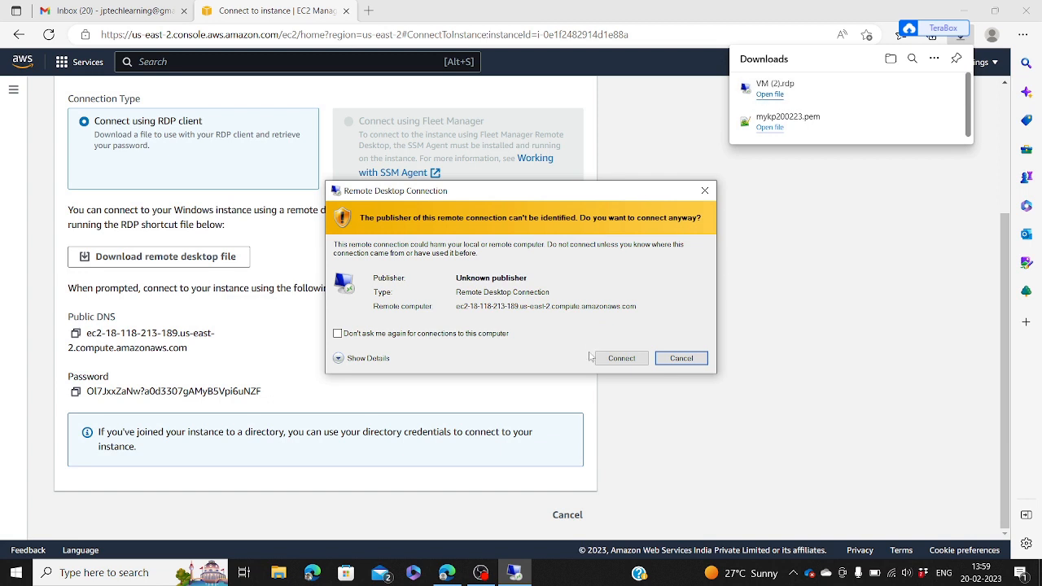
Step: Connect past the publisher warning, paste the Administrator password, and accept the untrusted certificate
{"action": "left_click", "coordinate": [616, 357]}
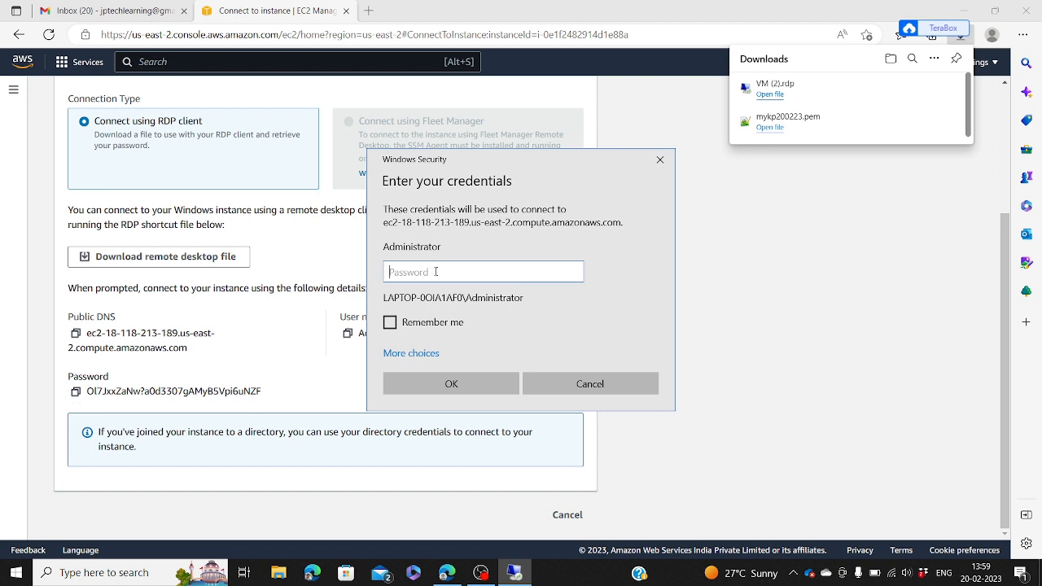
{"action": "key", "text": "ctrl+v"}
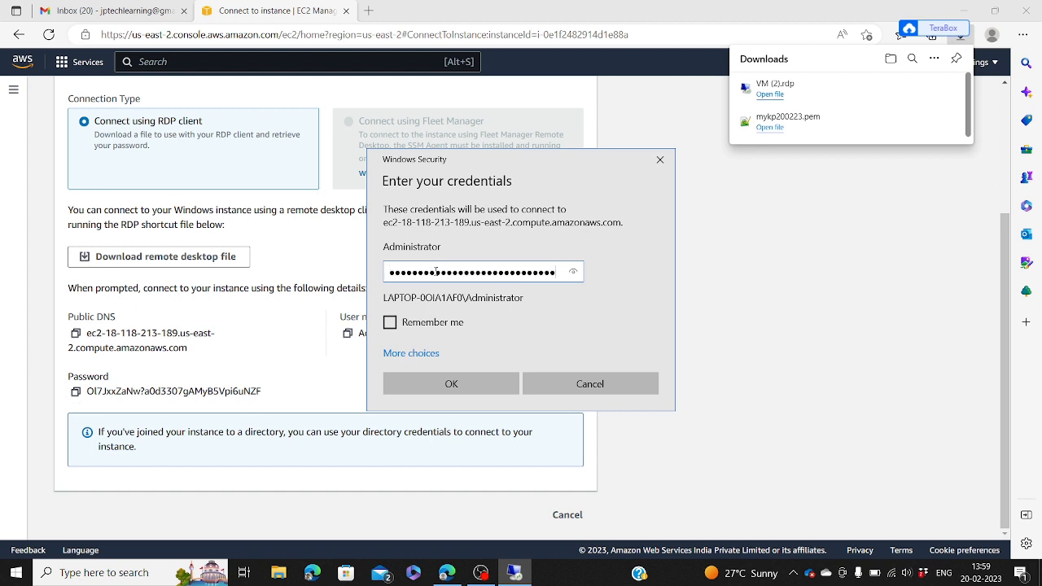
{"action": "left_click", "coordinate": [477, 385]}
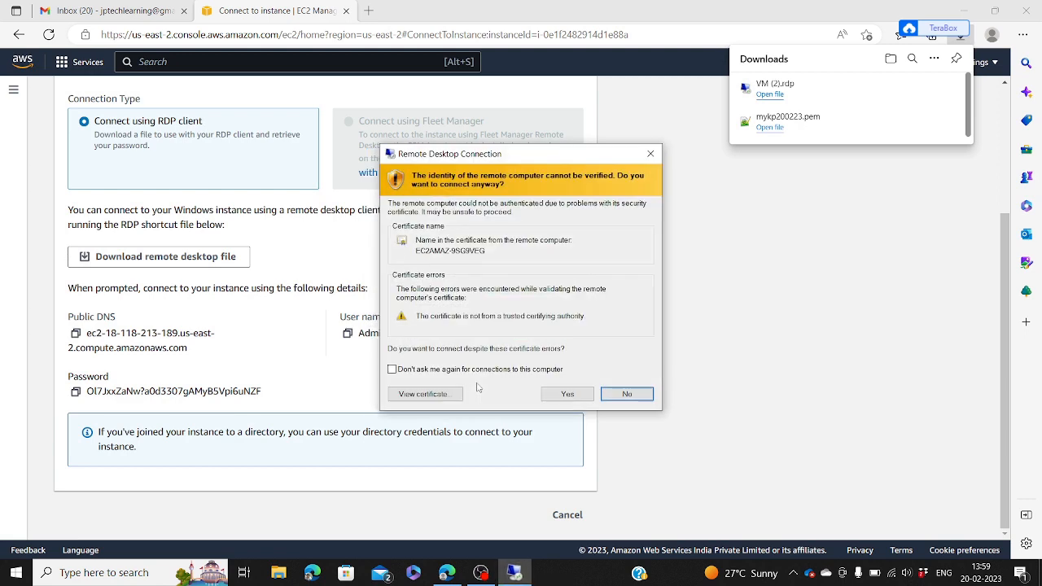
{"action": "left_click", "coordinate": [553, 396]}
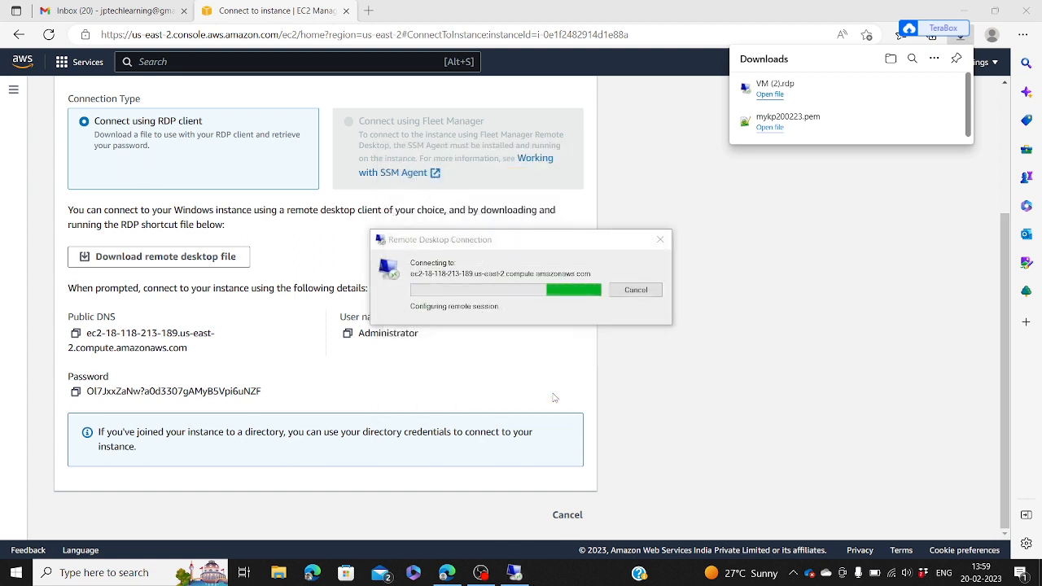